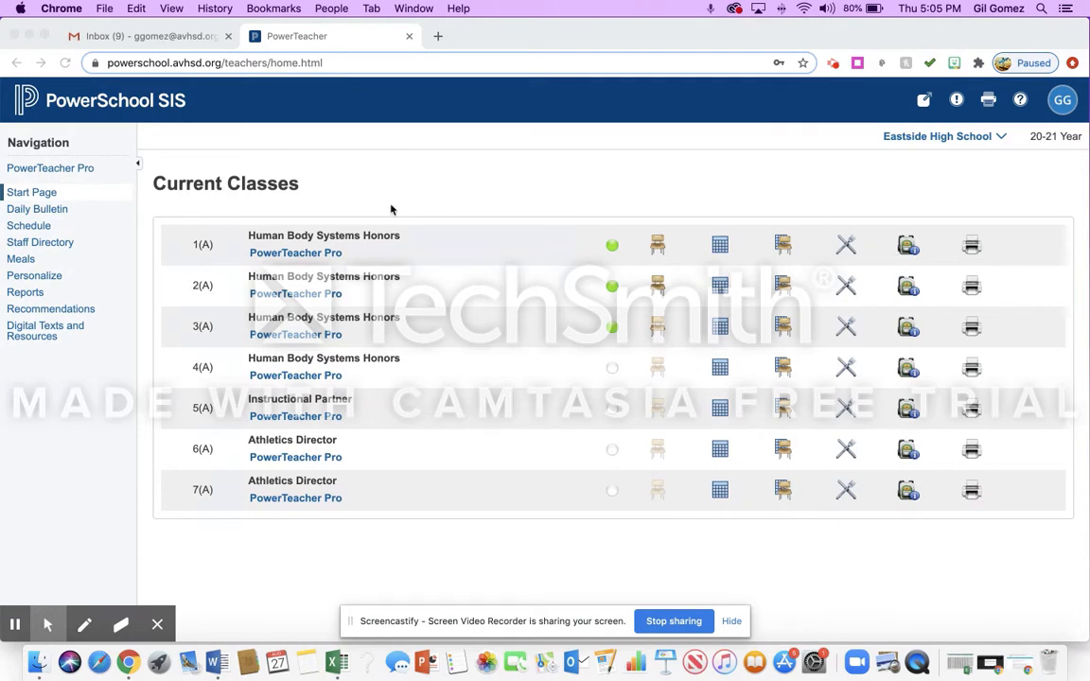
Step: Open the gradebook of the 1(A) Human Body Systems Honors class and show its traditional grades progress
click(318, 254)
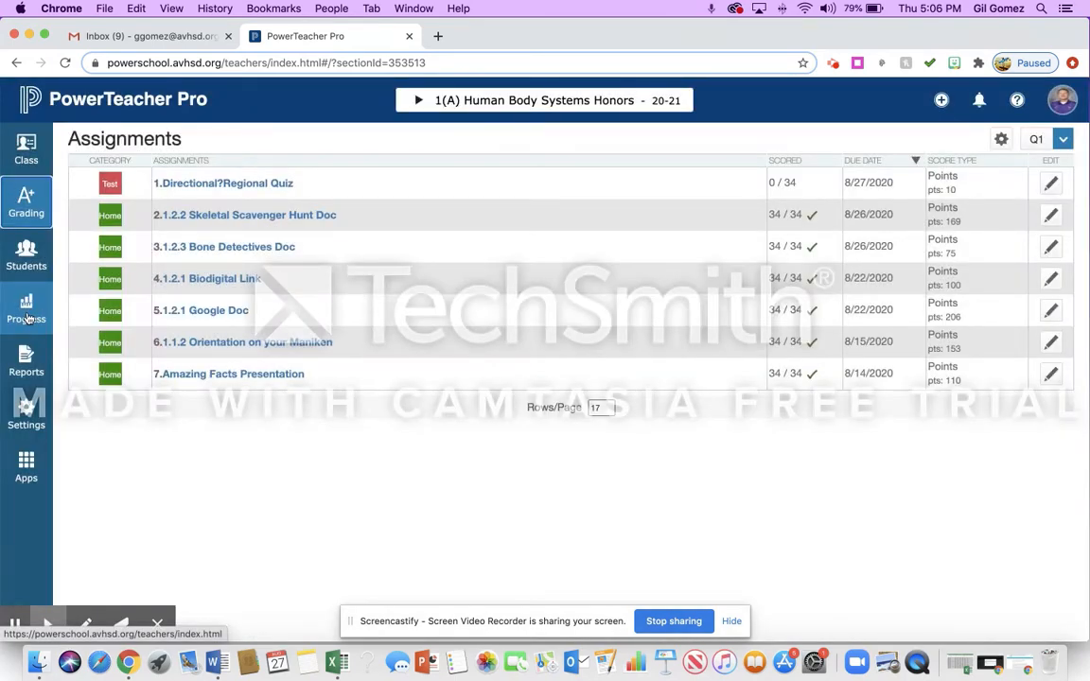
click(27, 318)
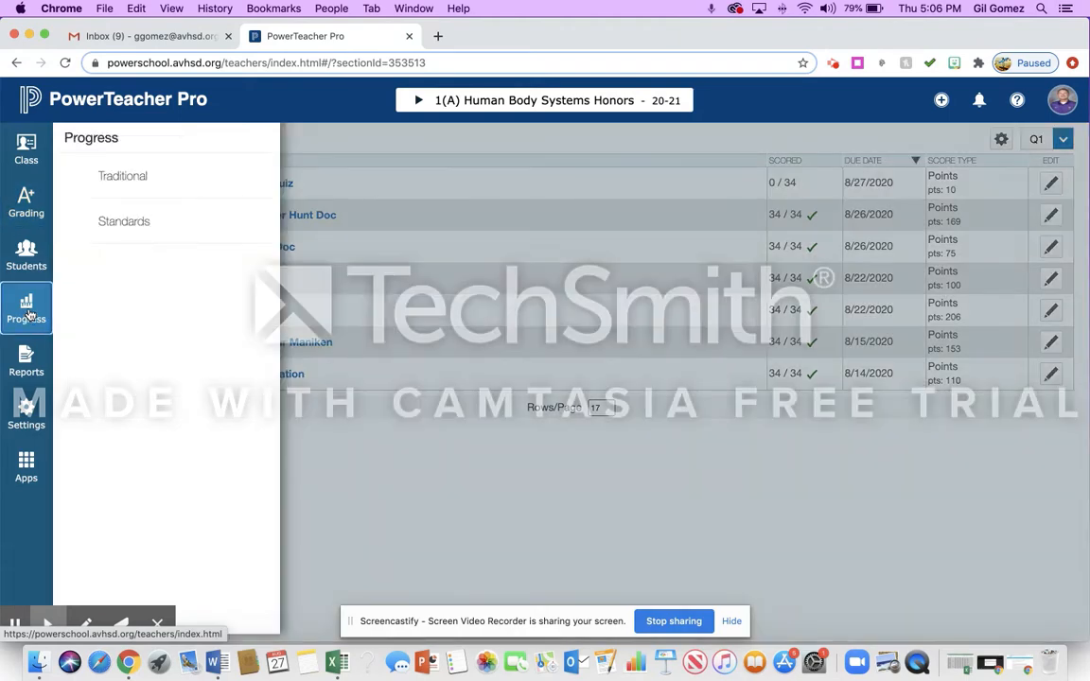
click(117, 183)
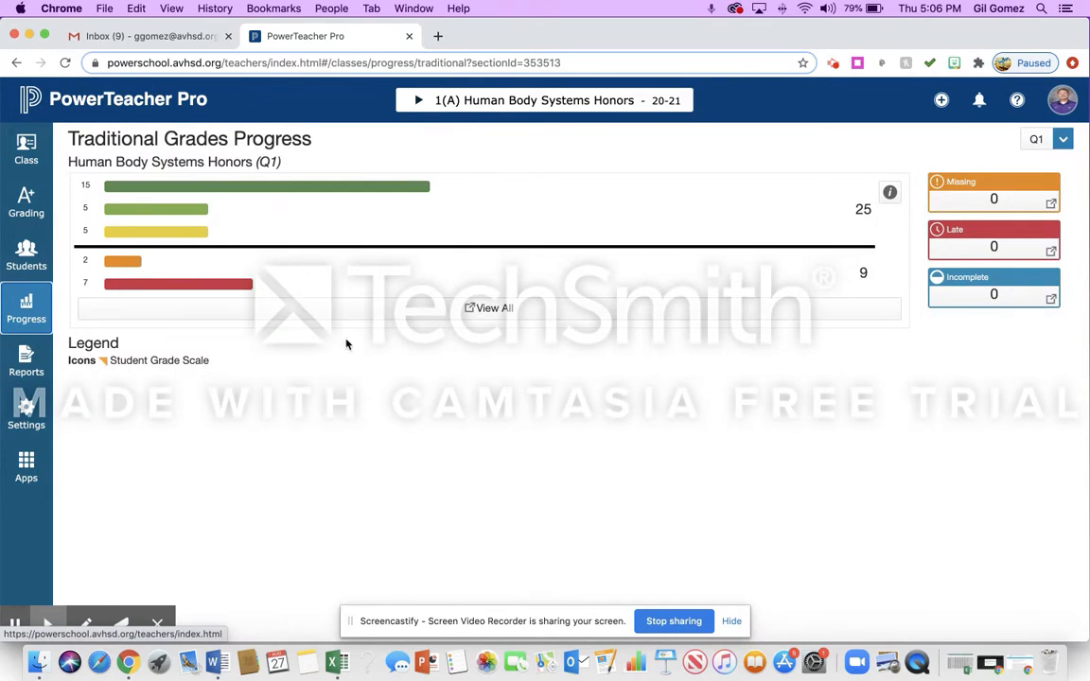
Step: Switch the traditional grades progress to the Human Body Systems Honors group of 4 classes
click(421, 104)
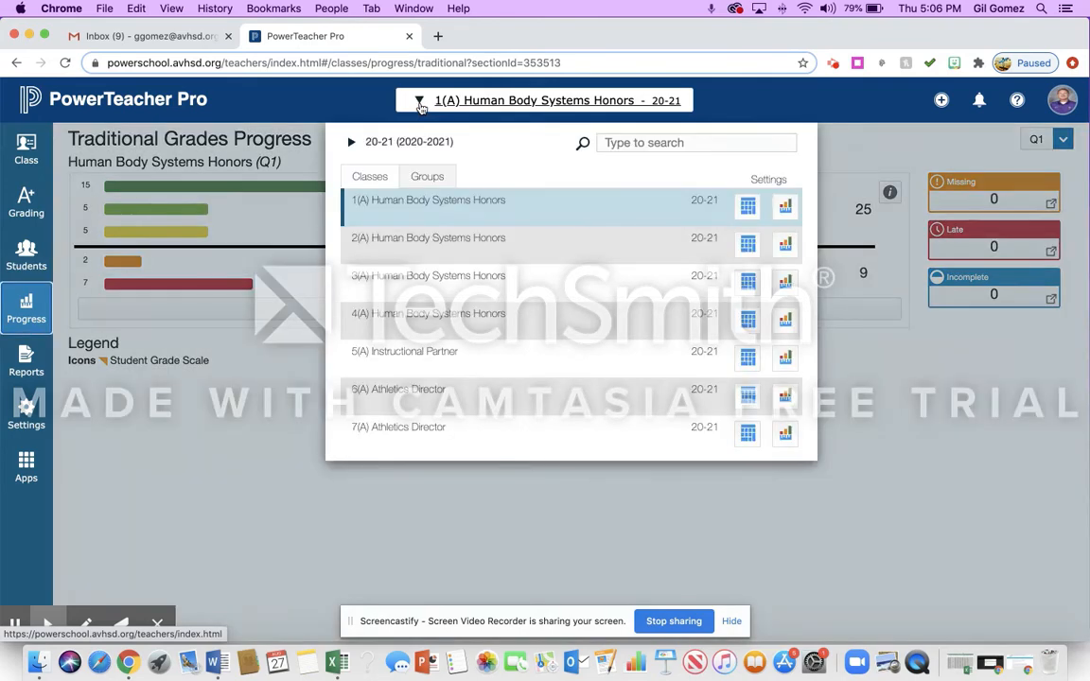
click(421, 177)
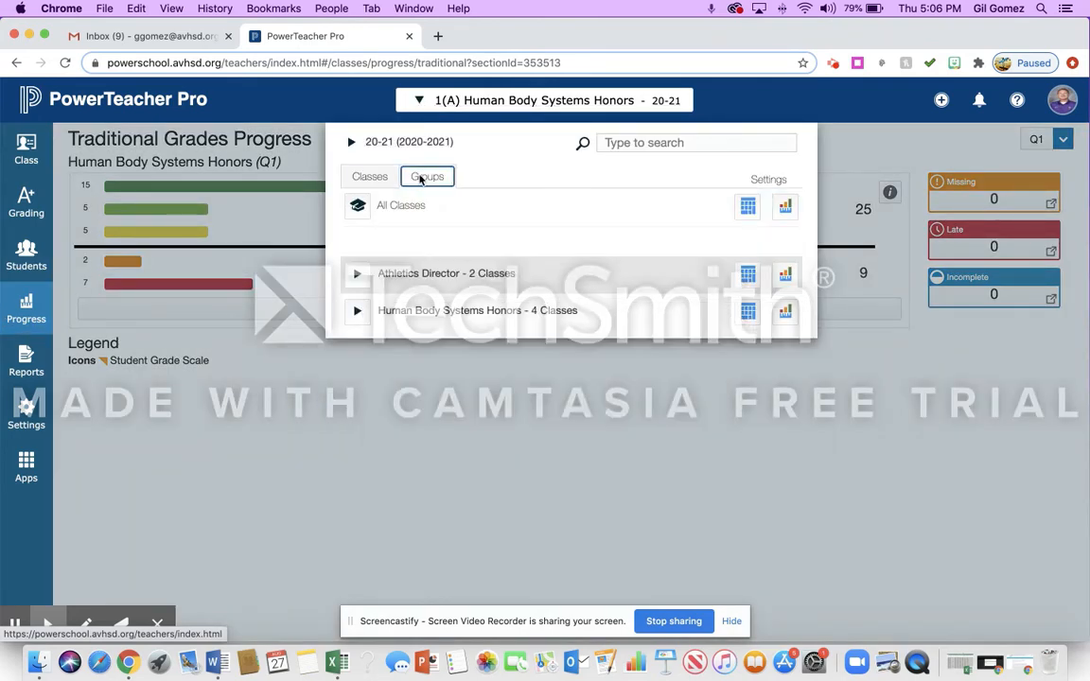
click(402, 312)
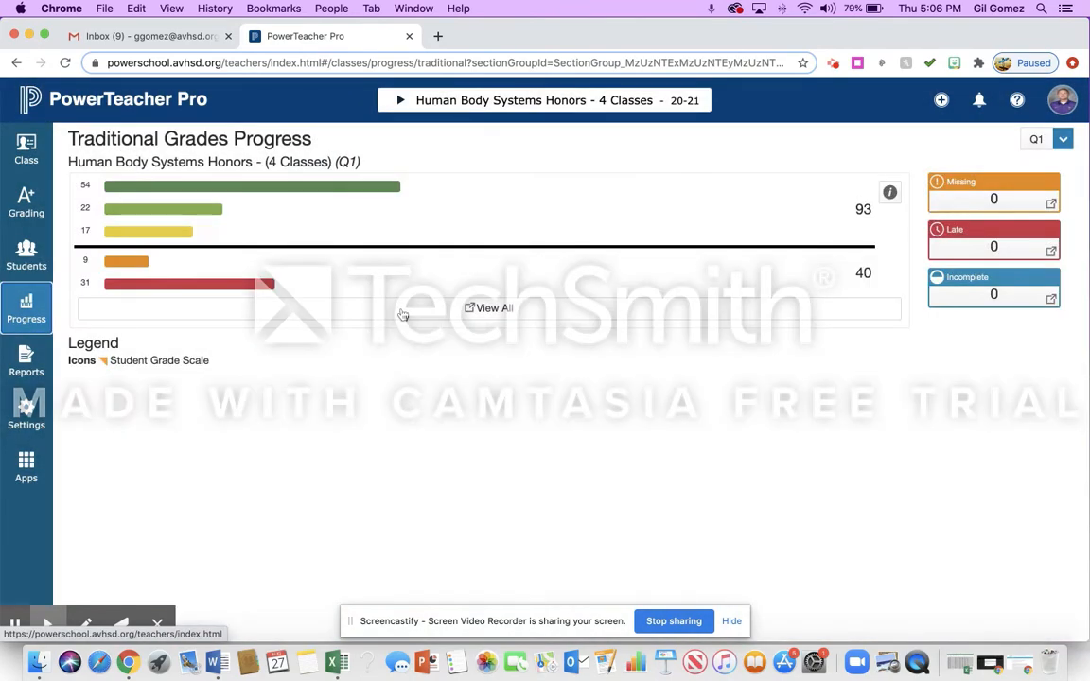
Step: Examine the full Q1 grade distribution and student grade list for the four grouped classes, then close it
click(463, 310)
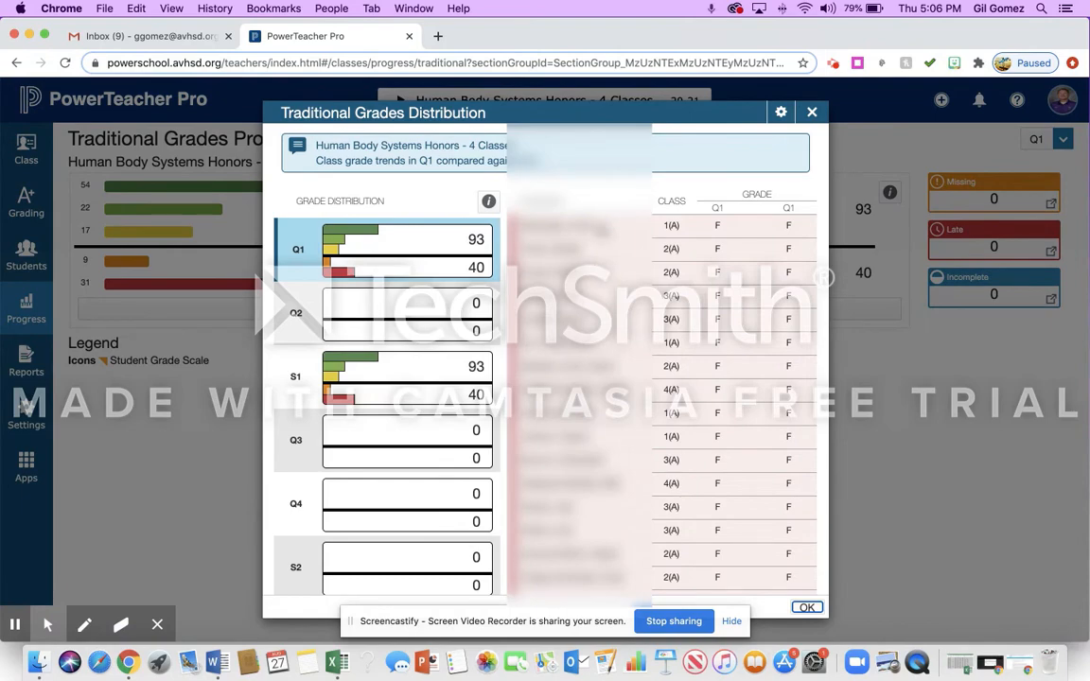
scroll(544, 359, down, 10)
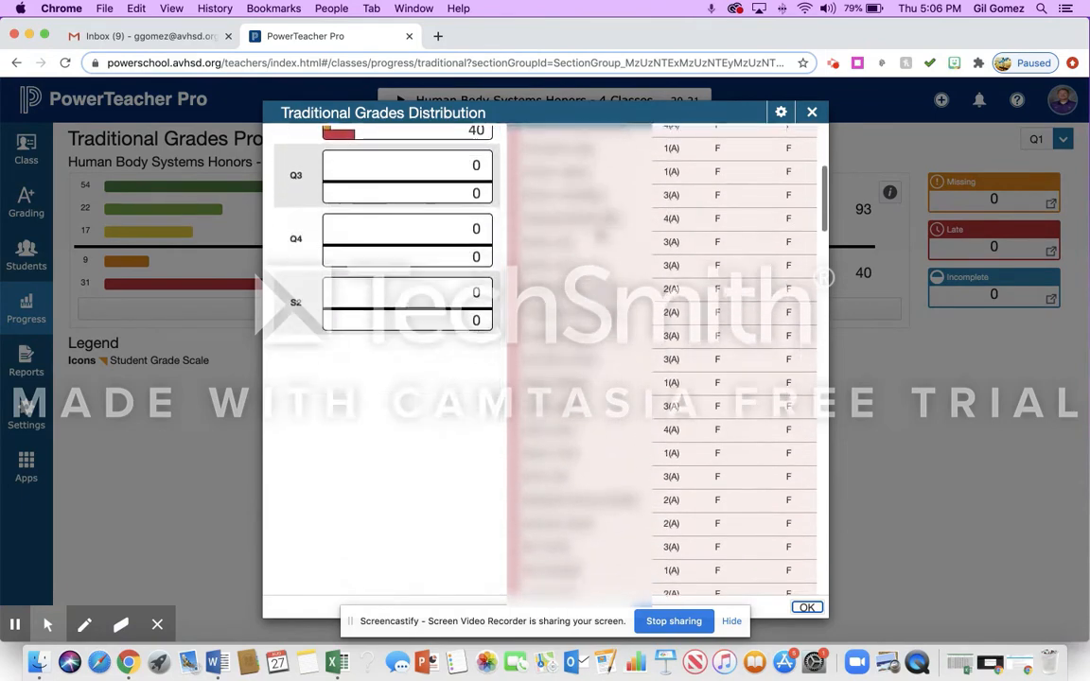
scroll(544, 359, up, 15)
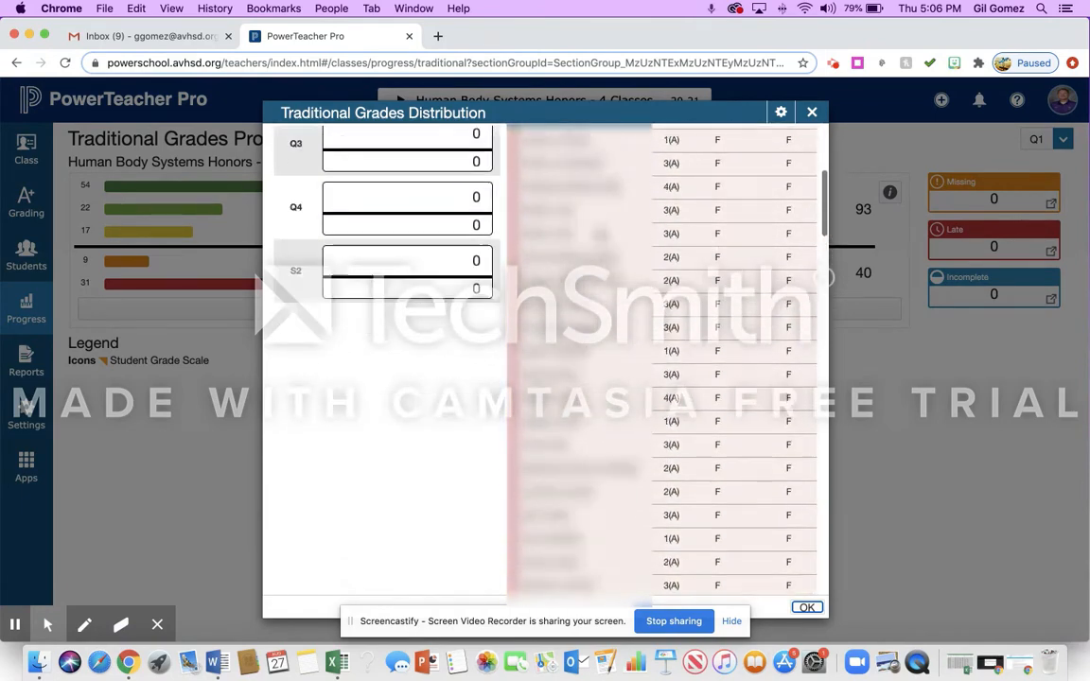
scroll(544, 360, up, 3)
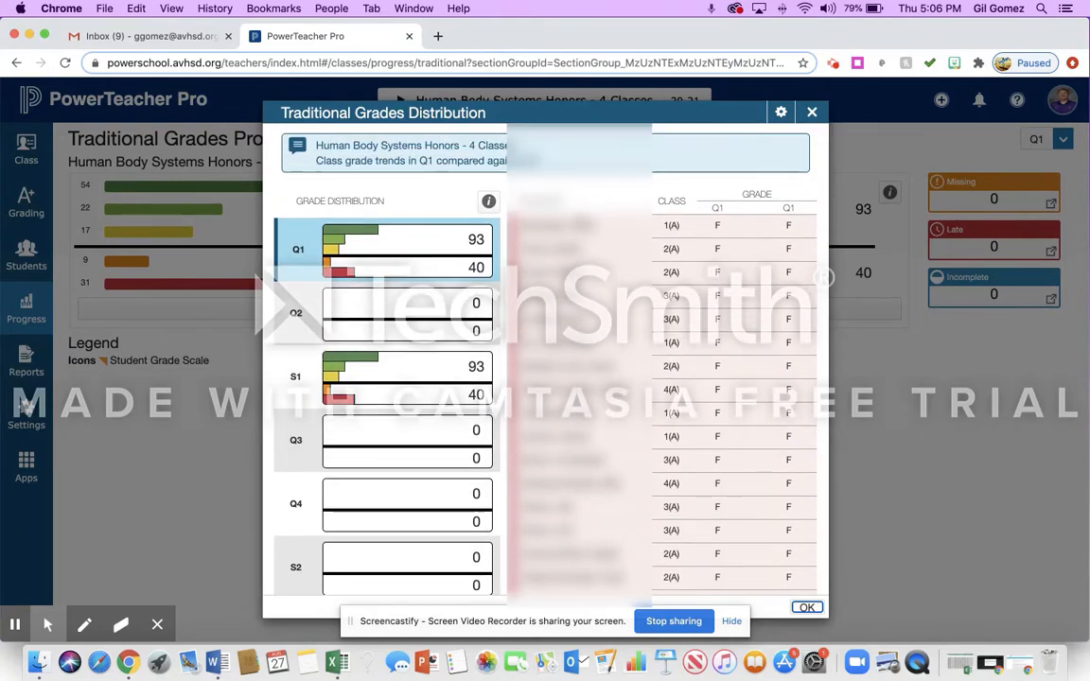
scroll(544, 359, down, 15)
scroll(572, 398, down, 5)
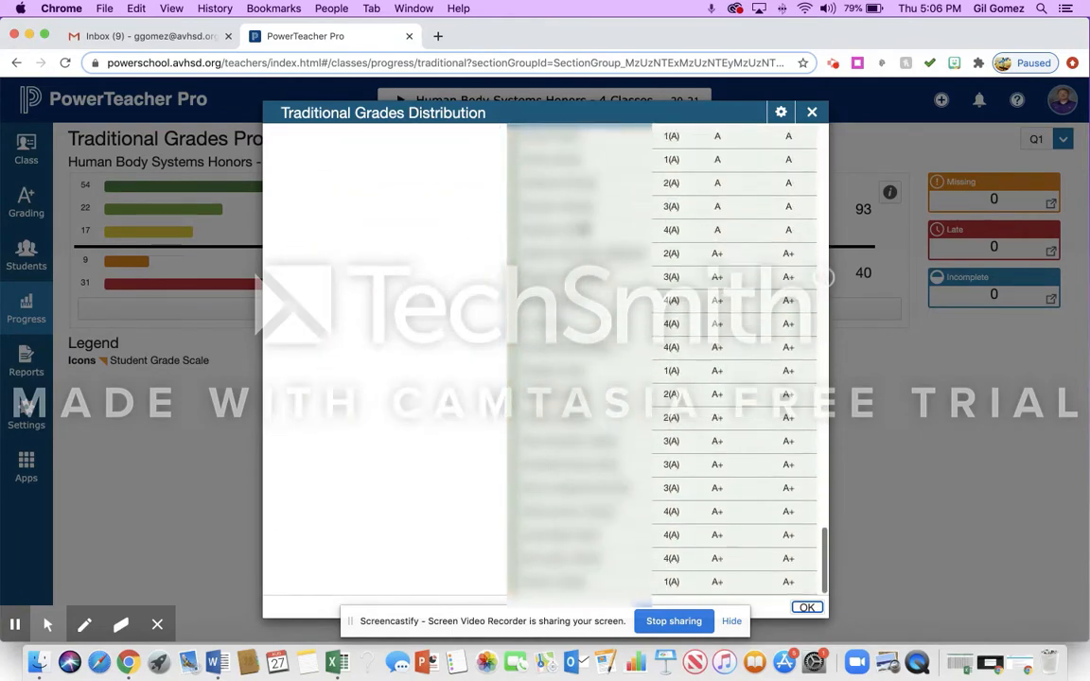
scroll(586, 435, up, 15)
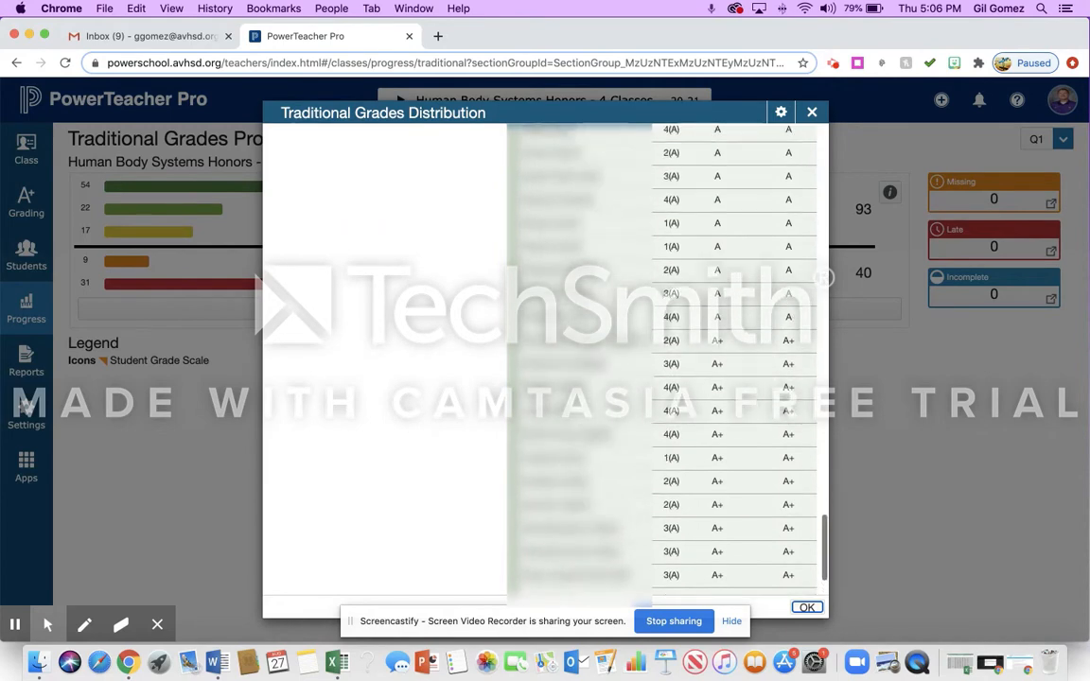
scroll(544, 359, up, 10)
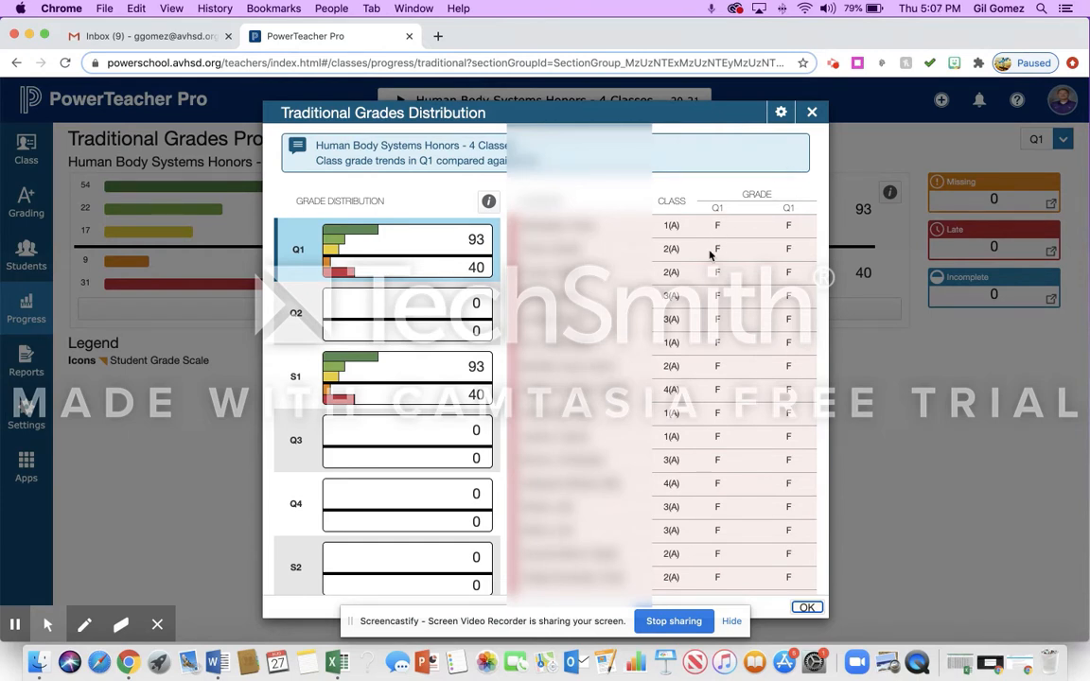
click(811, 113)
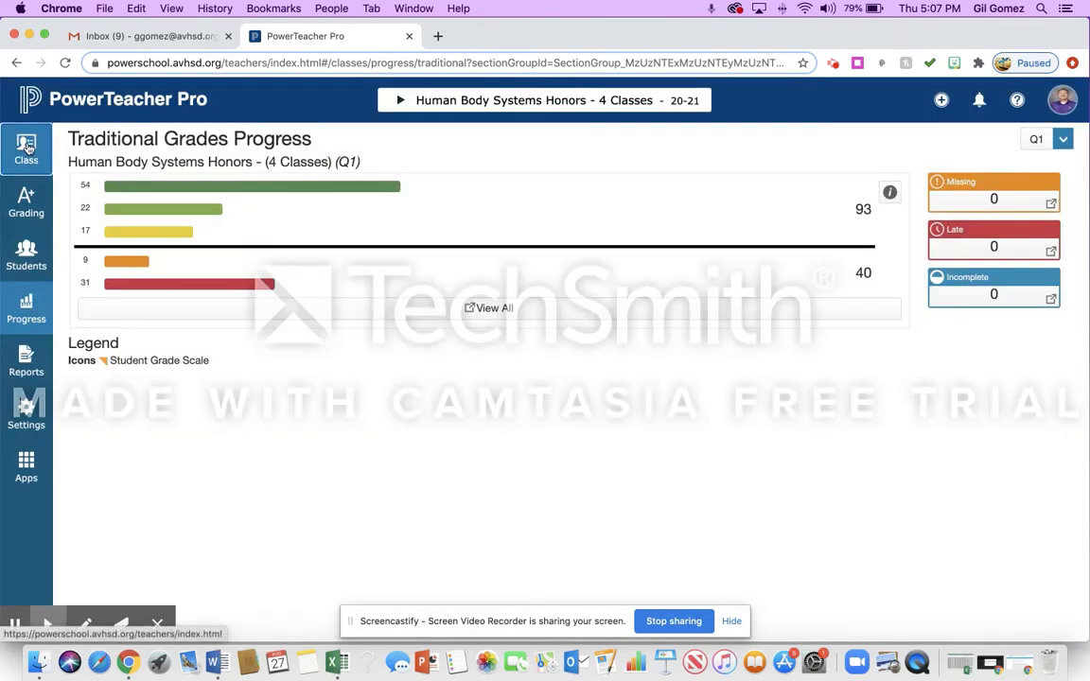
Step: Switch from the class group to 1(A) Human Body Systems Honors and open its Email Class page
click(37, 161)
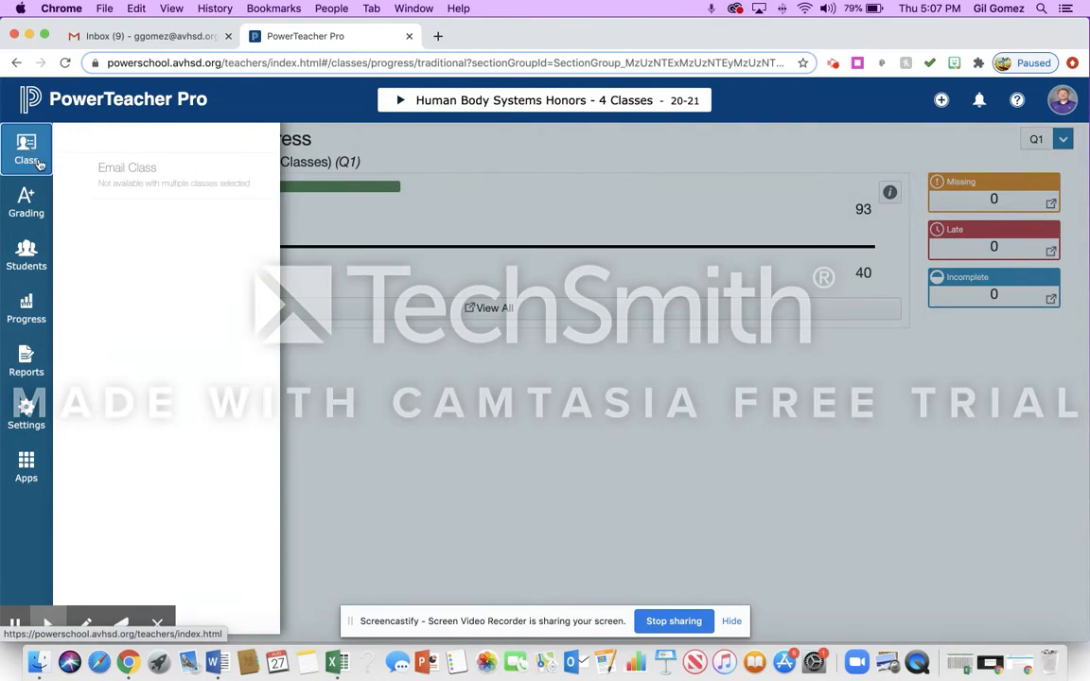
click(386, 99)
click(368, 177)
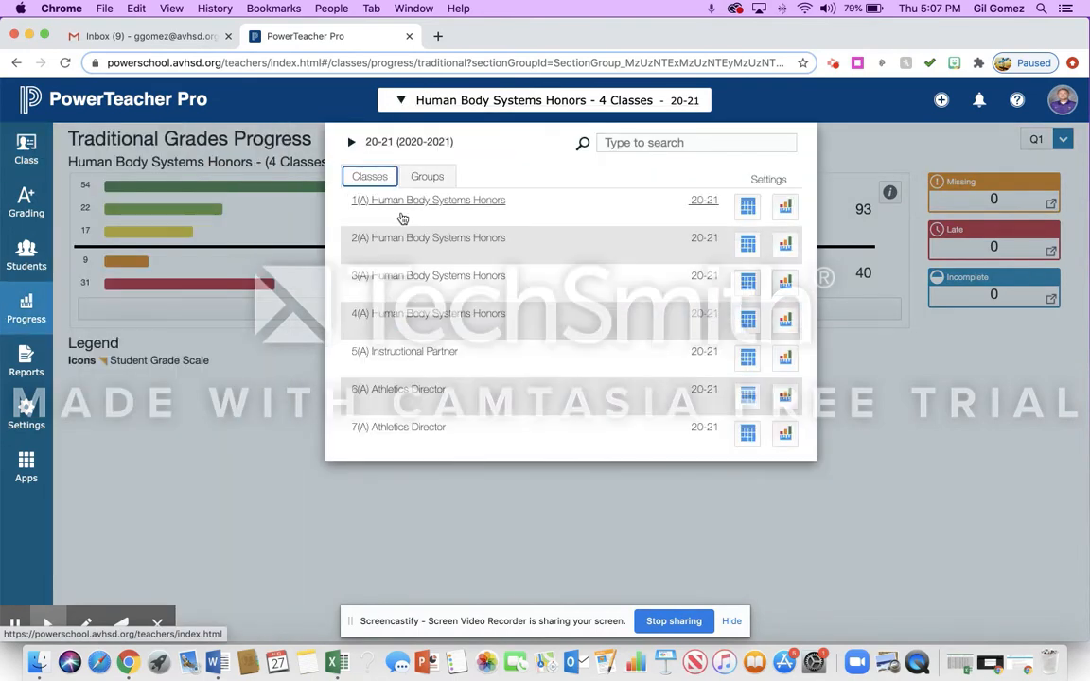
click(402, 204)
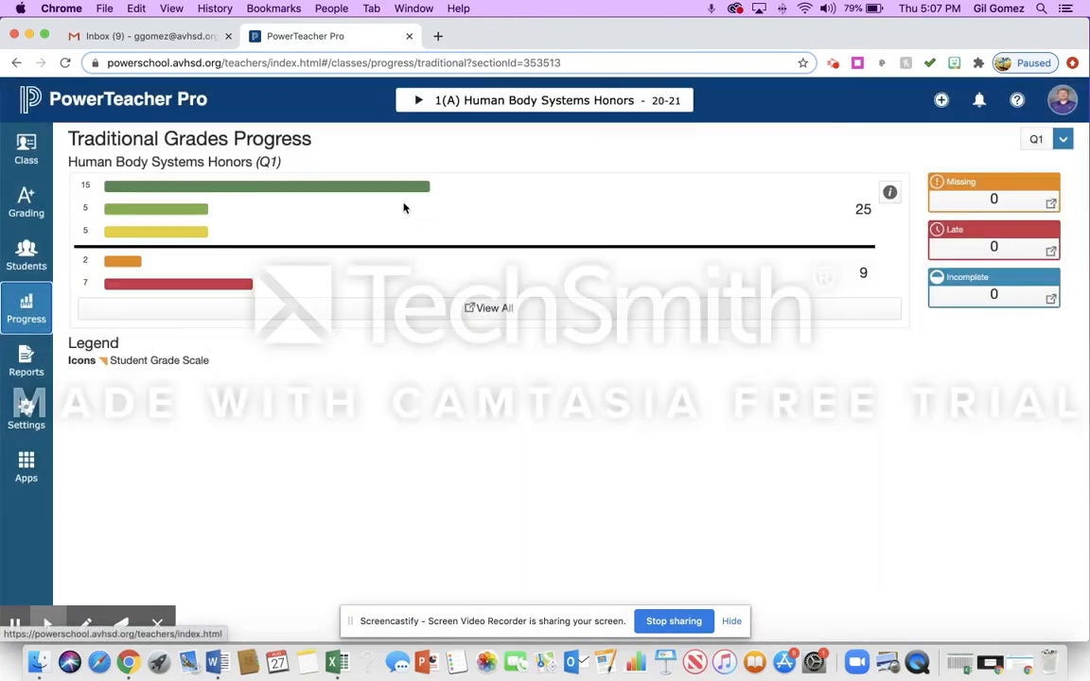
click(29, 143)
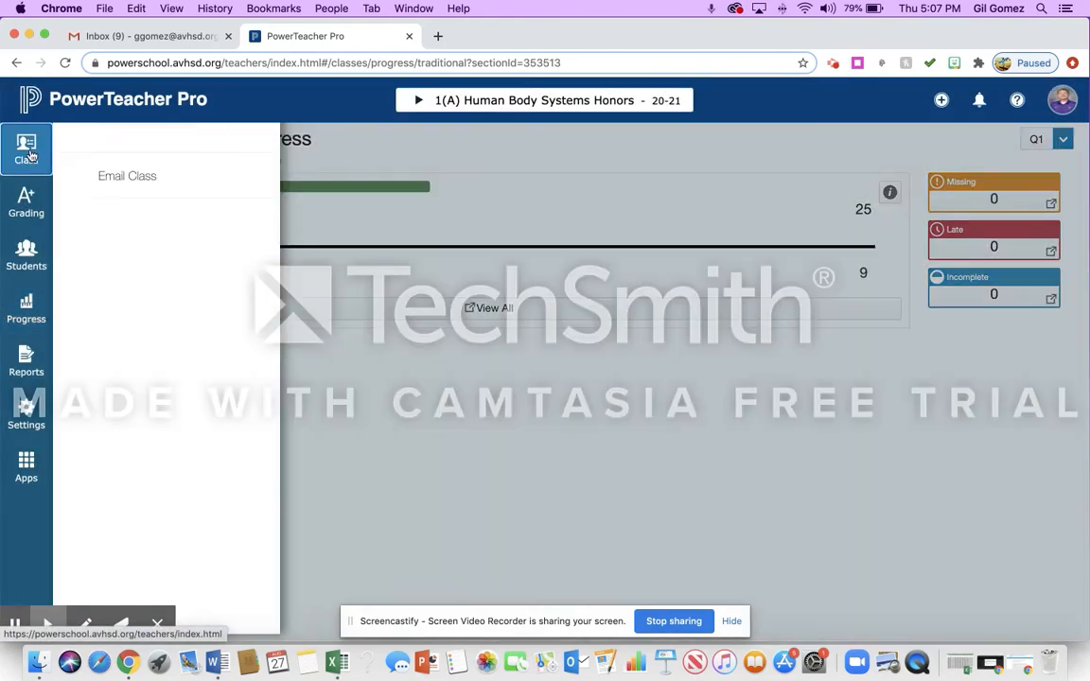
click(107, 179)
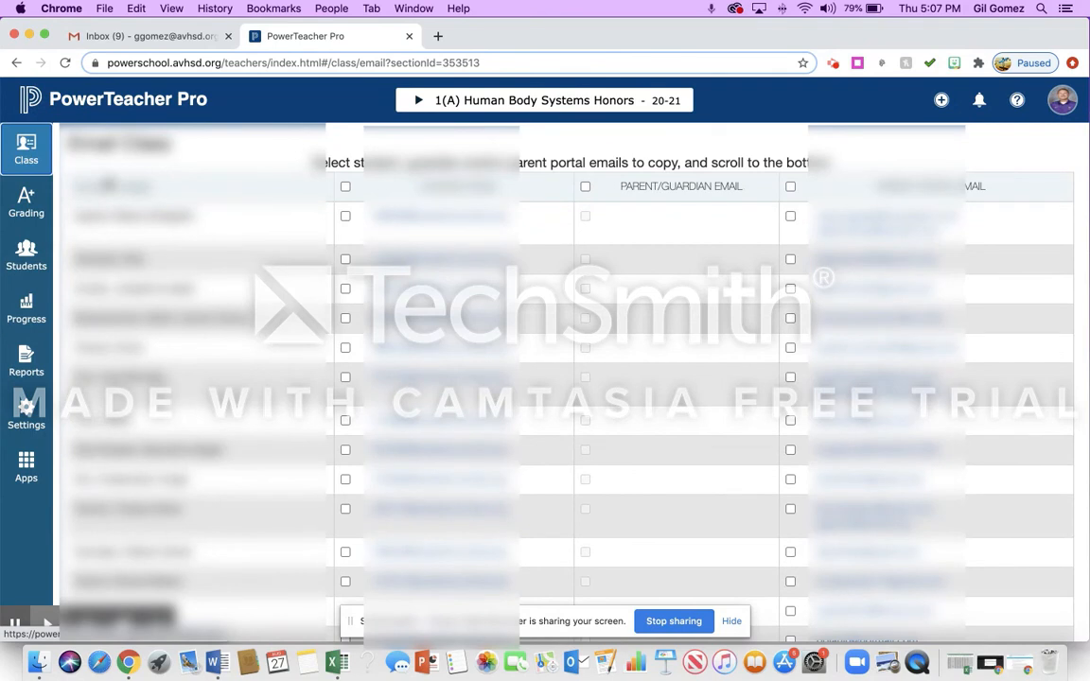
Step: Select the student and parent portal e-mails of the first, fourth, seventh and eighth students in the class
click(345, 217)
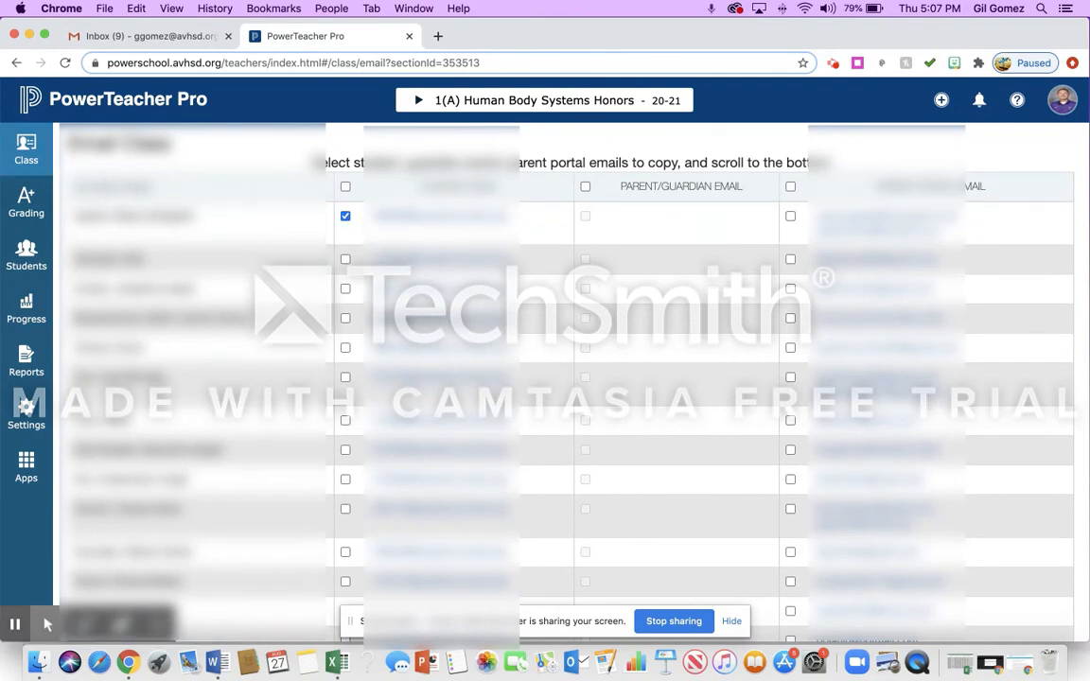
click(345, 420)
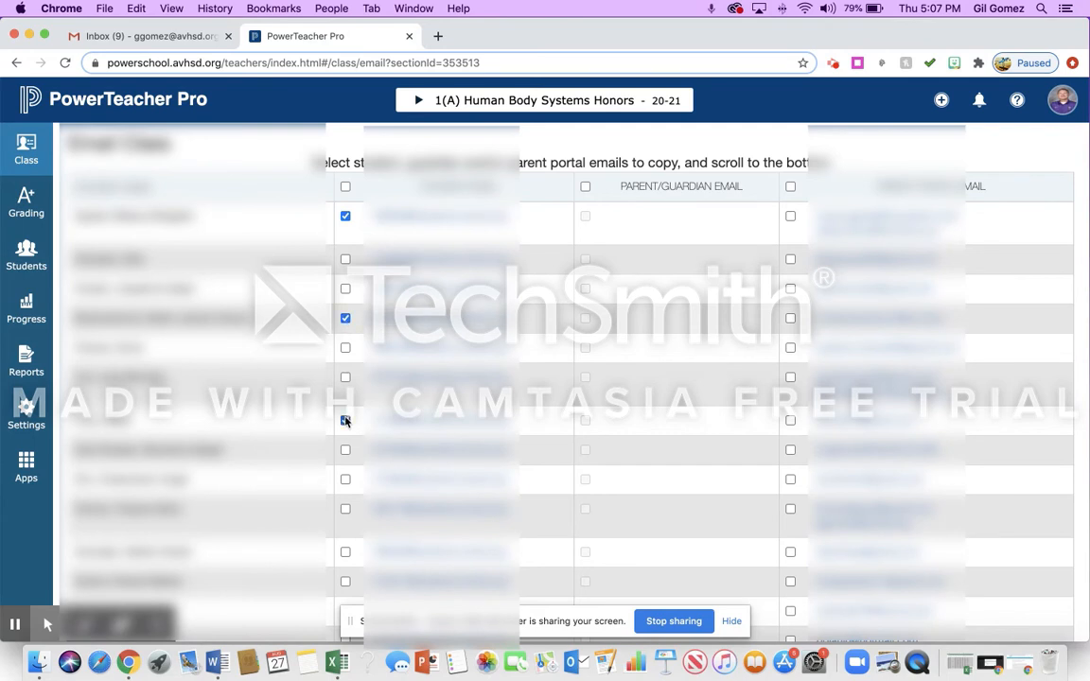
click(345, 450)
click(791, 319)
click(790, 420)
click(788, 450)
Step: Build the e-mail list from the selected student and parent portal addresses and copy it
scroll(697, 429, down, 15)
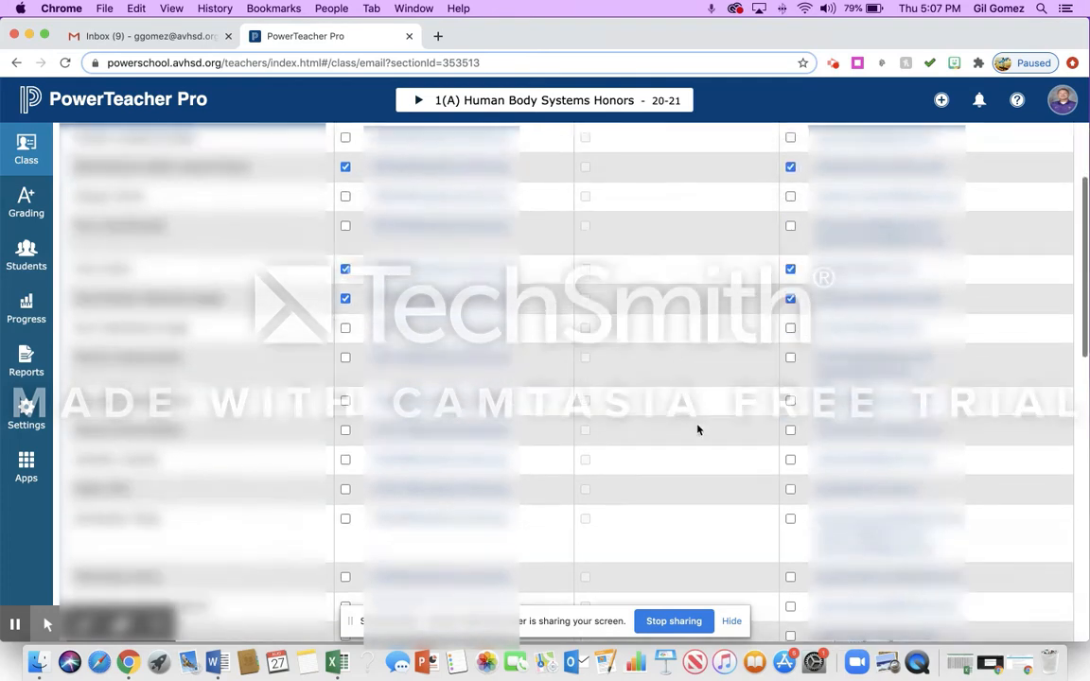
scroll(698, 429, up, 5)
scroll(698, 429, up, 5)
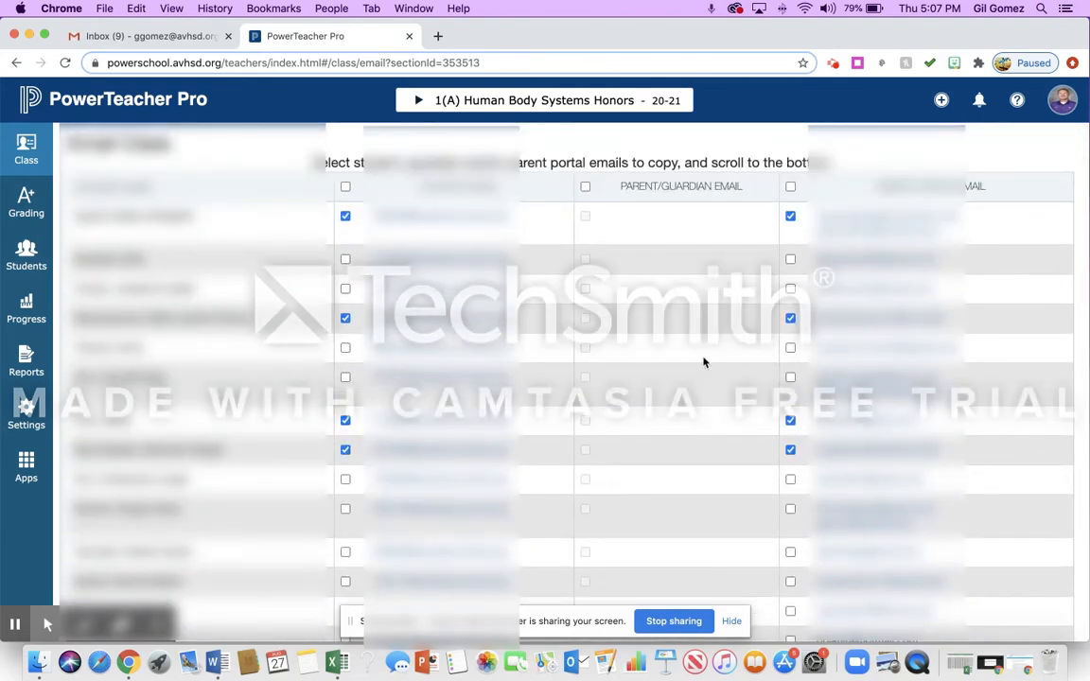
scroll(703, 361, down, 15)
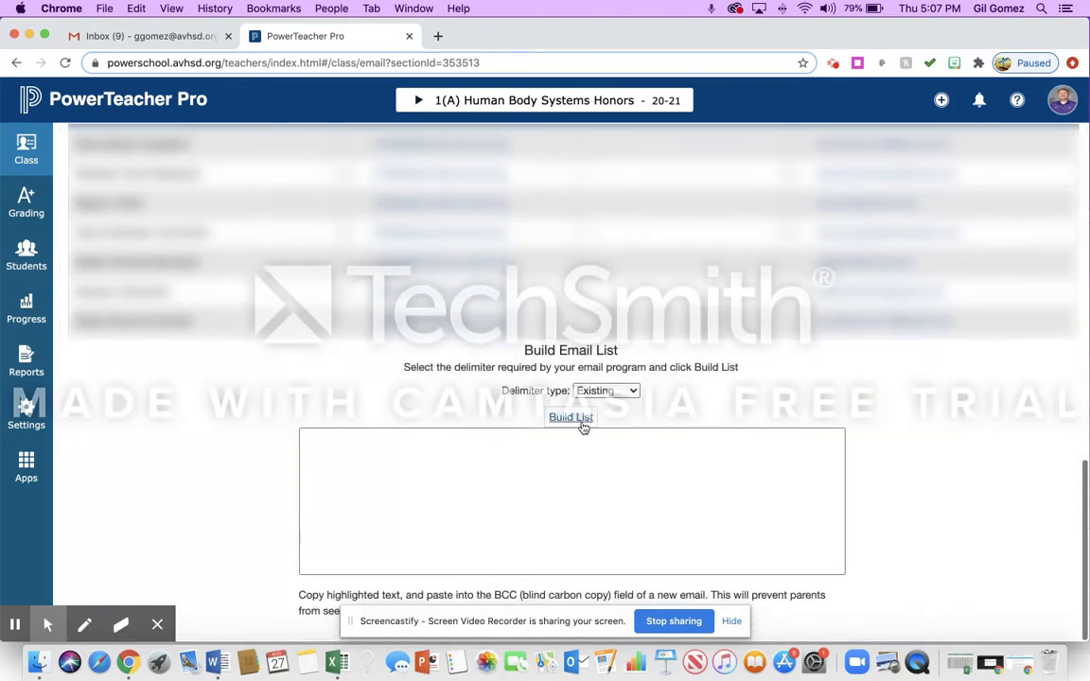
click(572, 417)
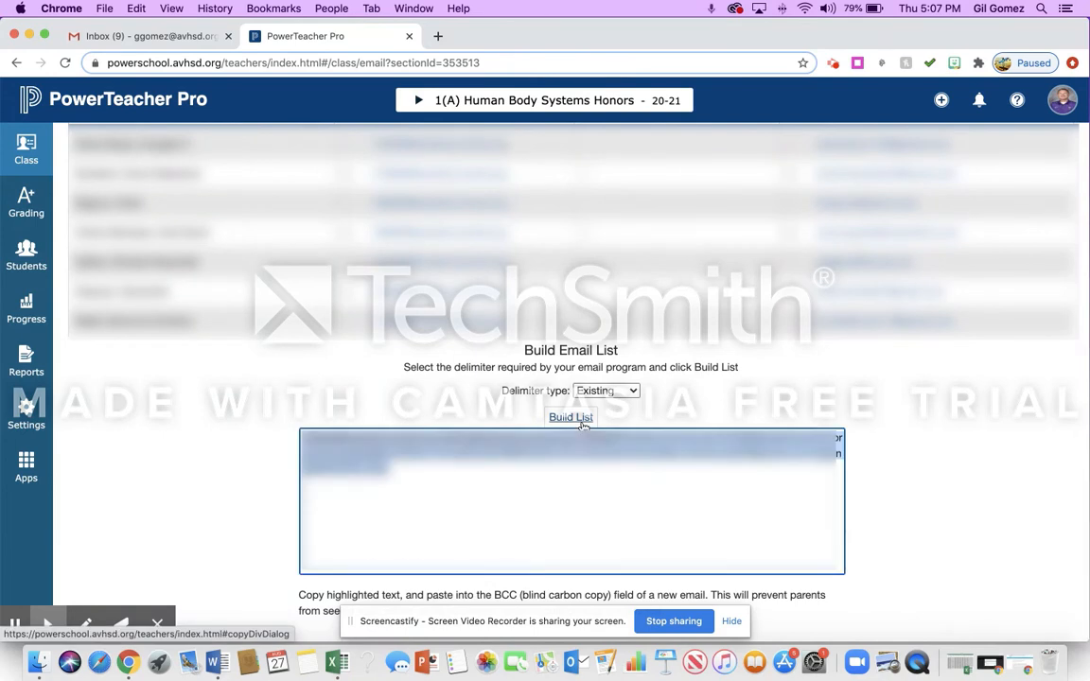
Step: Compose a new Gmail message addressed to the teacher's own account, with the copied address list pasted into Bcc
click(189, 36)
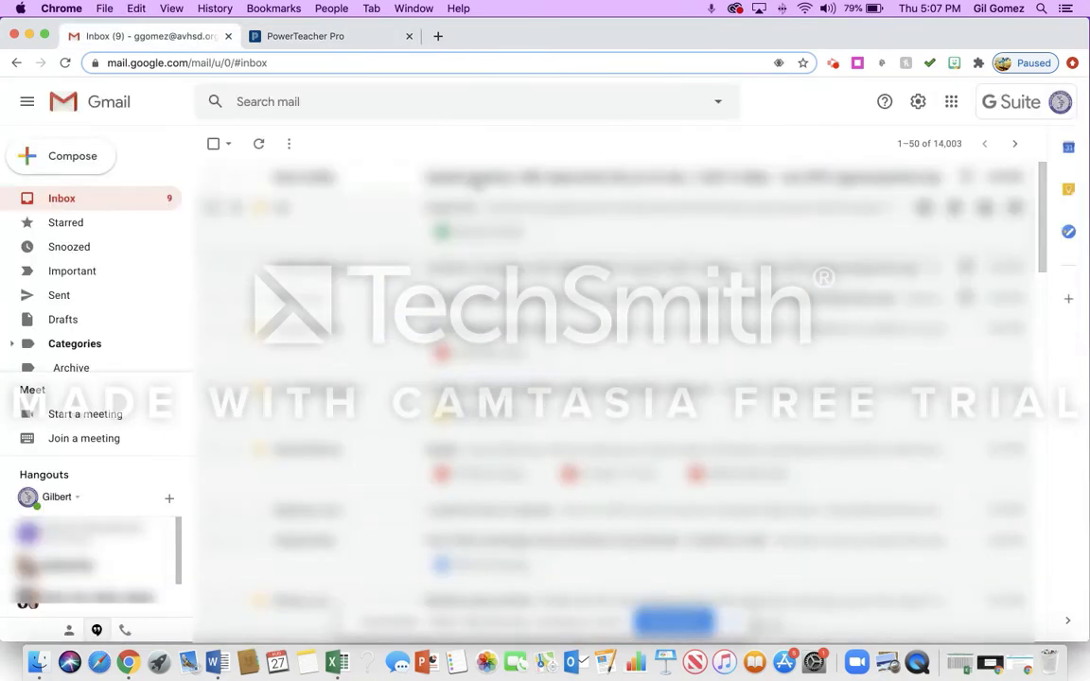
click(90, 165)
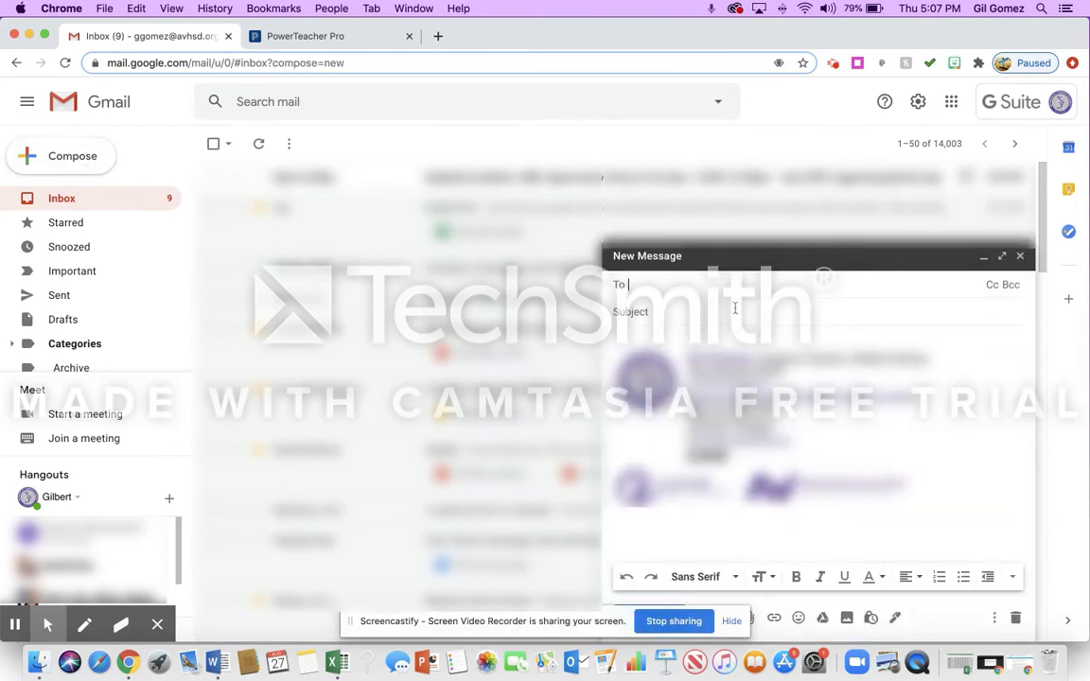
text(gil)
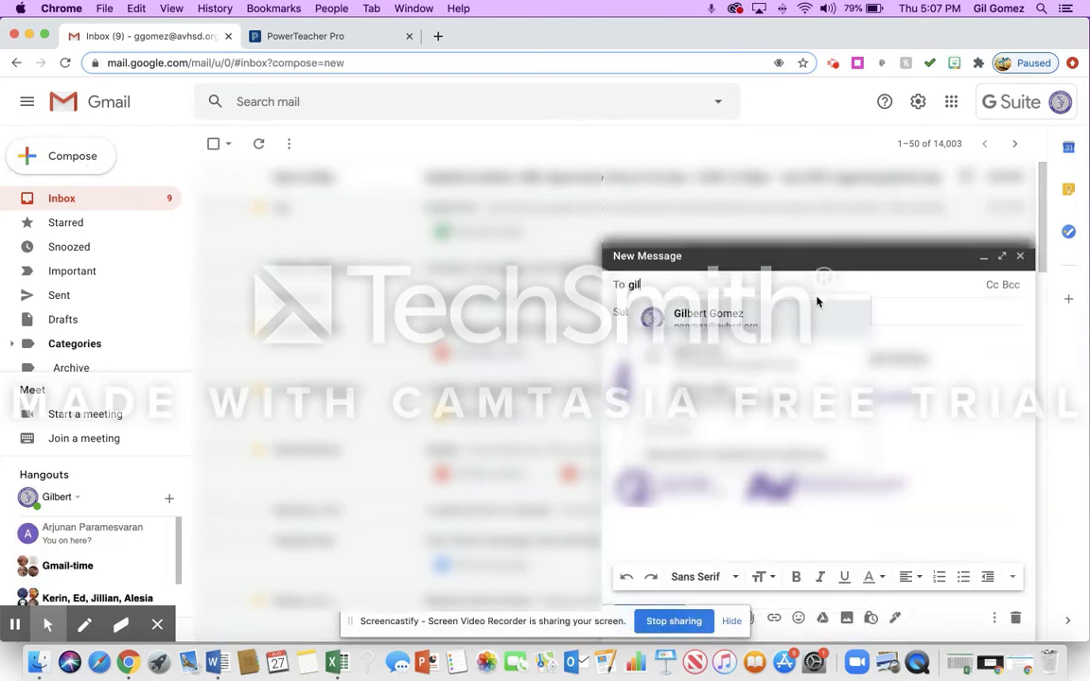
click(797, 320)
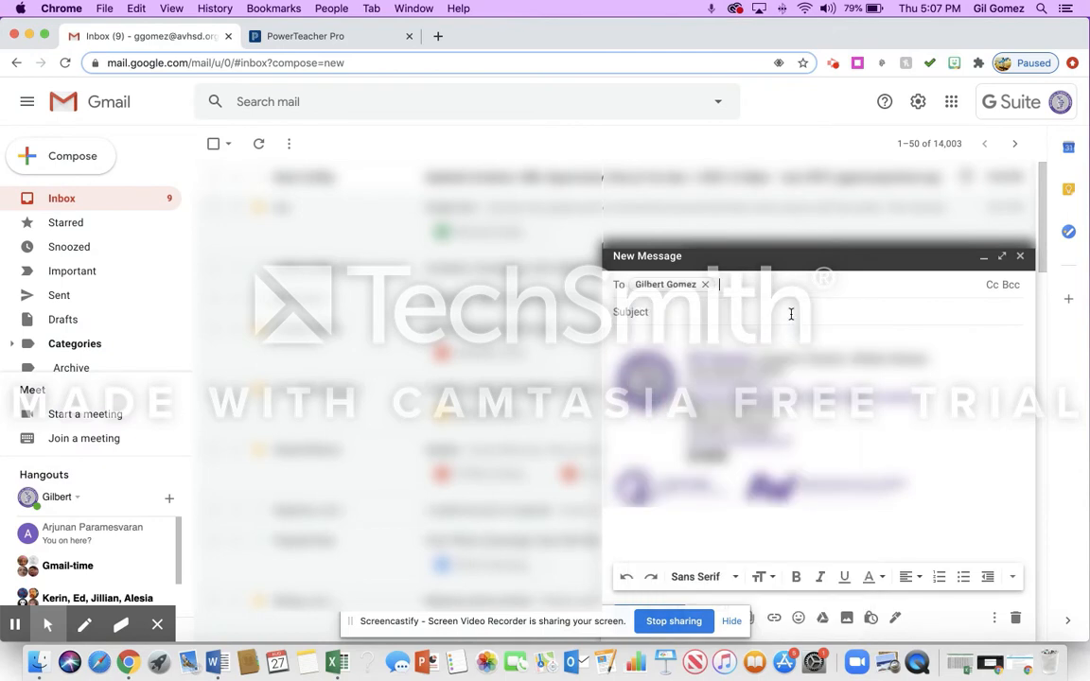
click(1010, 284)
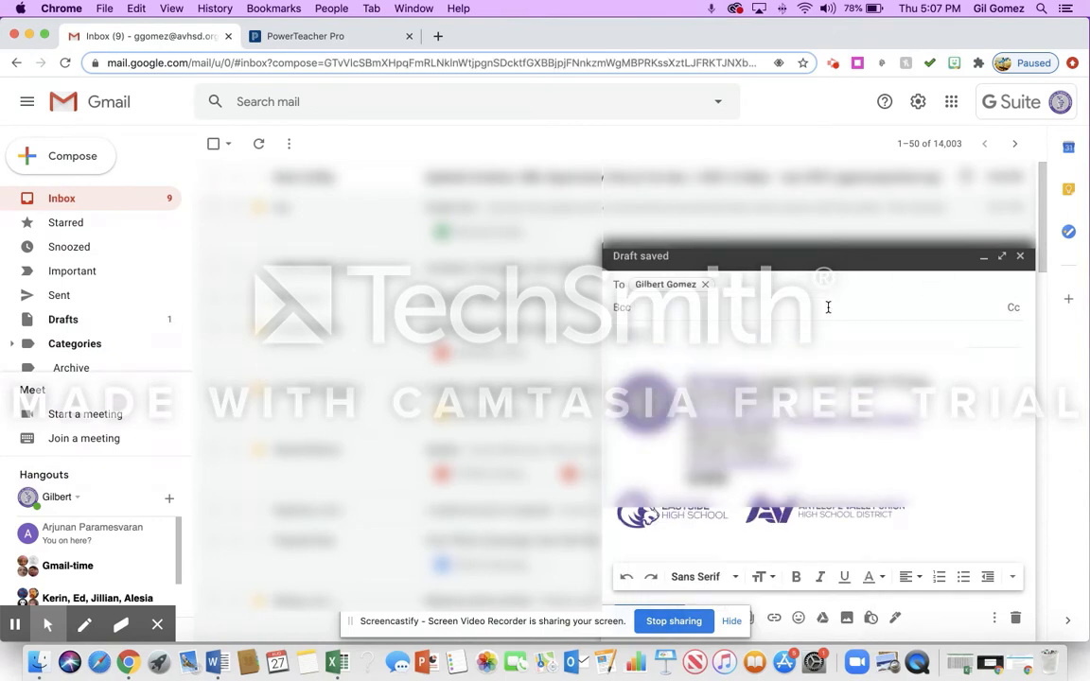
key(super+v)
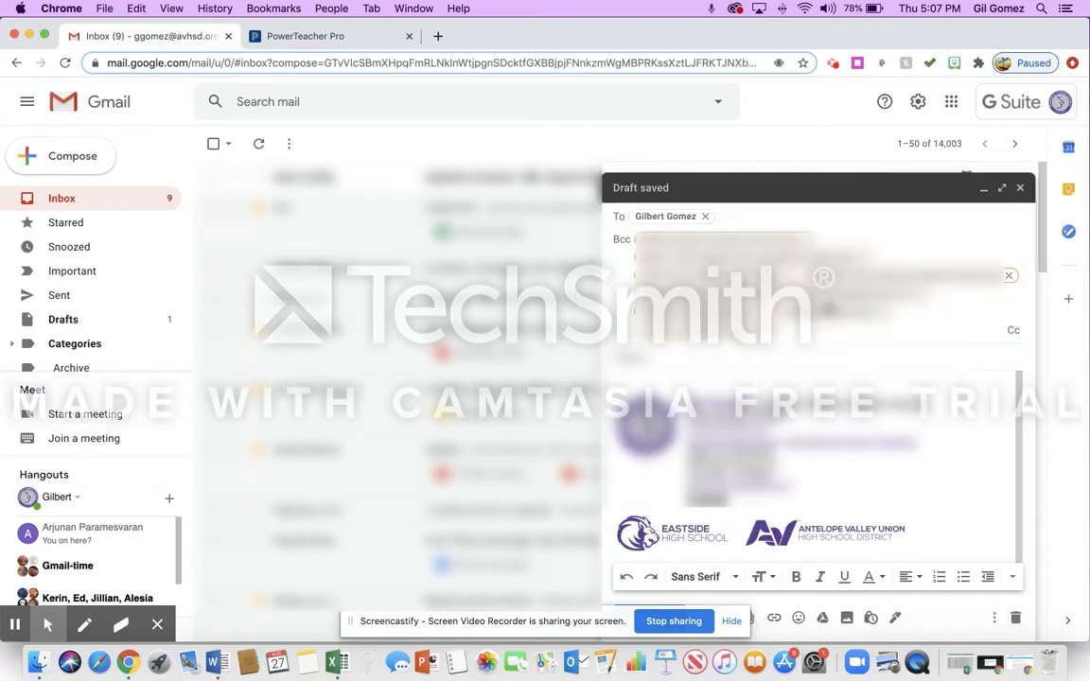
Step: Switch back to PowerTeacher Pro and change the Email Class page to 2(A) Human Body Systems Honors
click(362, 37)
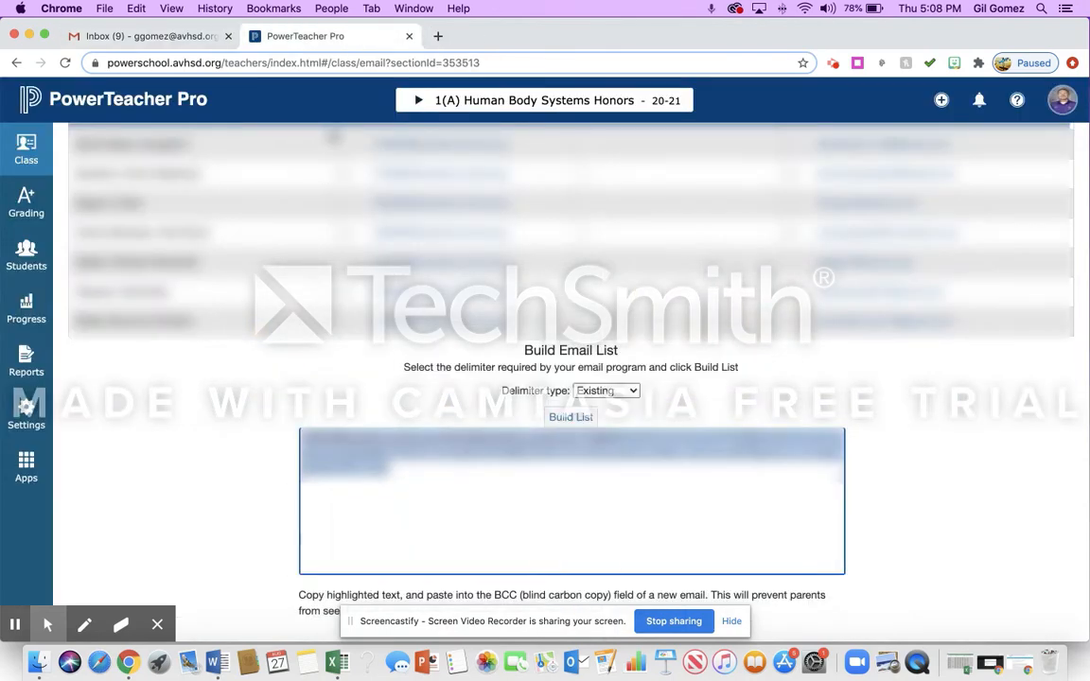
click(421, 99)
click(397, 235)
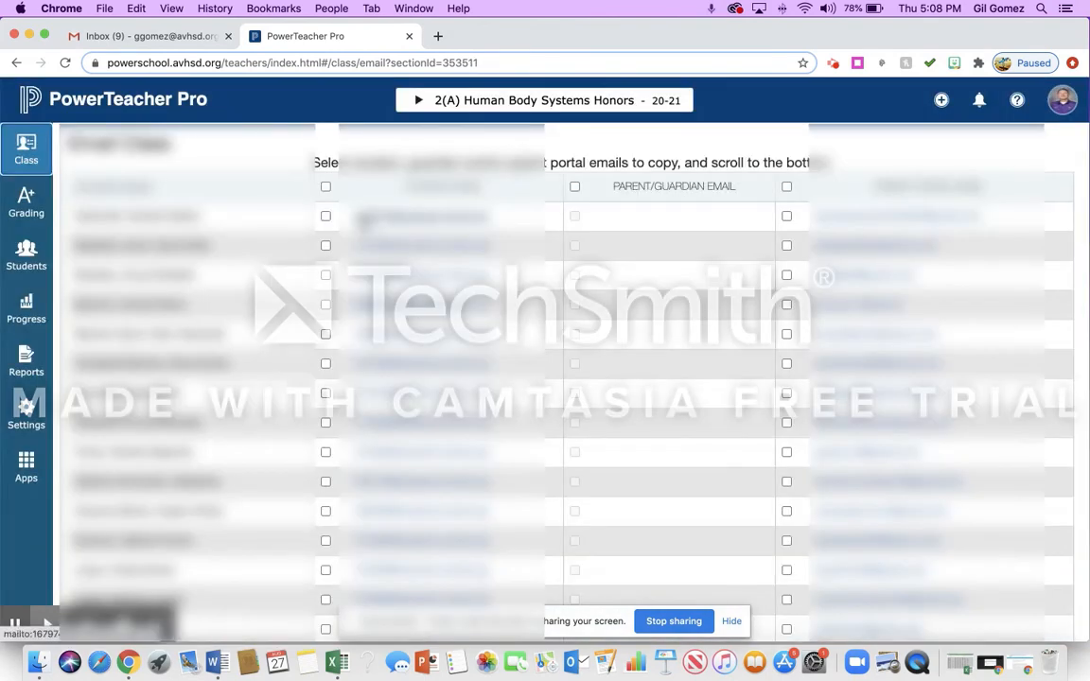
Step: Select the student and parent portal e-mails of the fourth, ninth and fourth-from-last students in the class
click(325, 303)
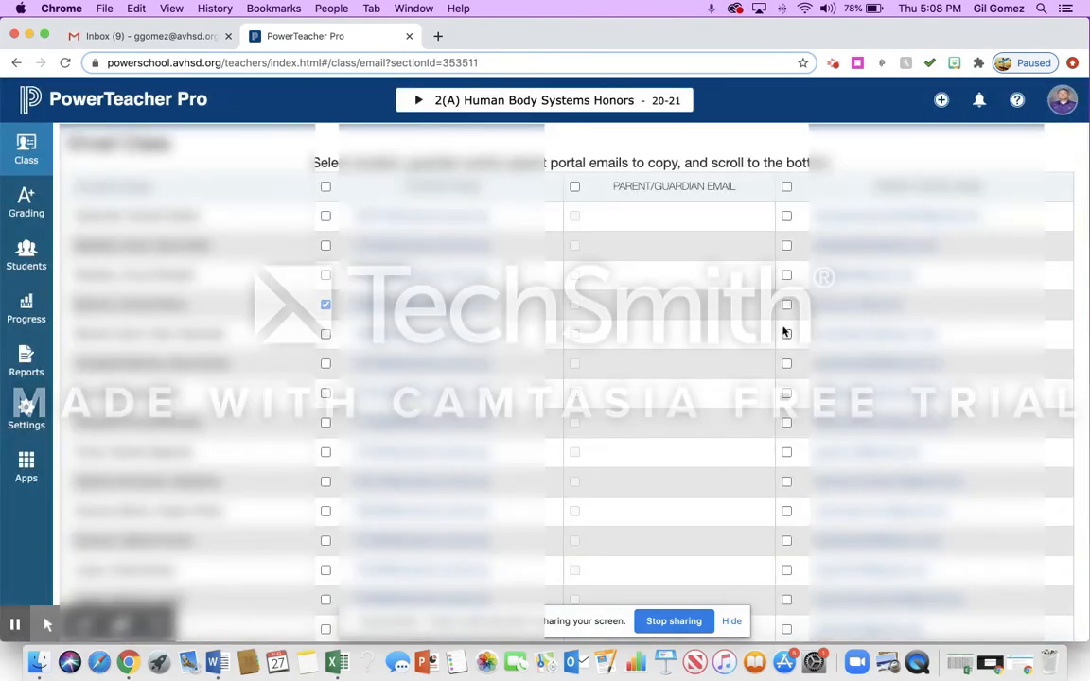
click(786, 304)
click(786, 452)
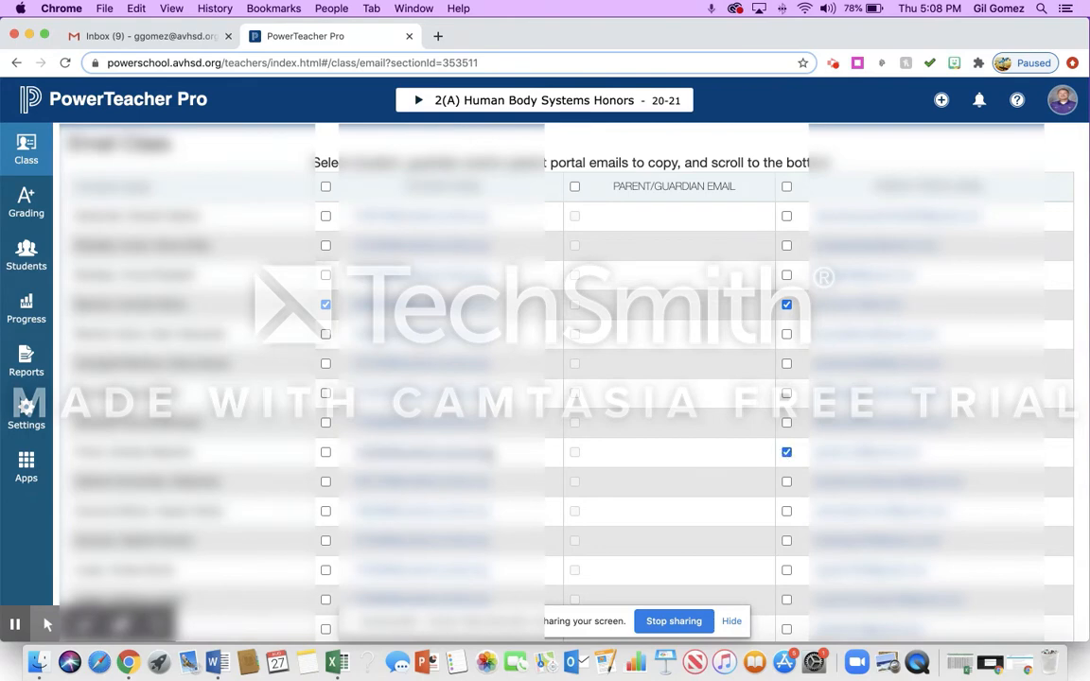
click(325, 453)
scroll(398, 445, down, 5)
scroll(419, 476, down, 5)
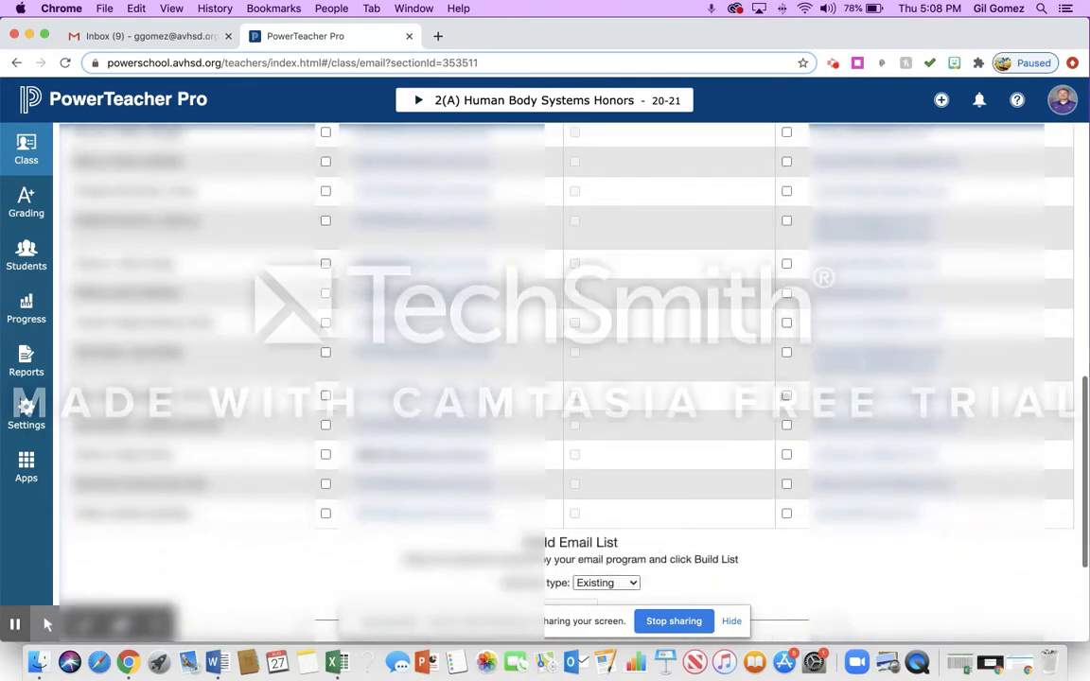
click(326, 428)
click(786, 425)
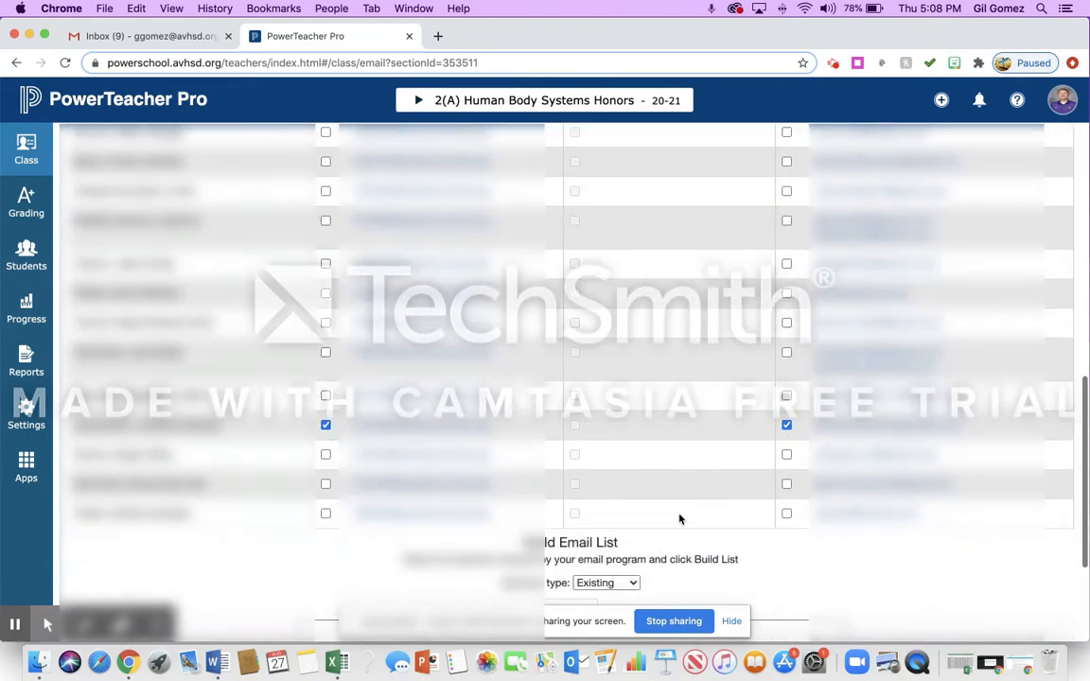
Step: Build the e-mail list from the selected addresses, copy it, and add it to the Bcc field of the open Gmail draft
scroll(586, 442, down, 3)
click(582, 421)
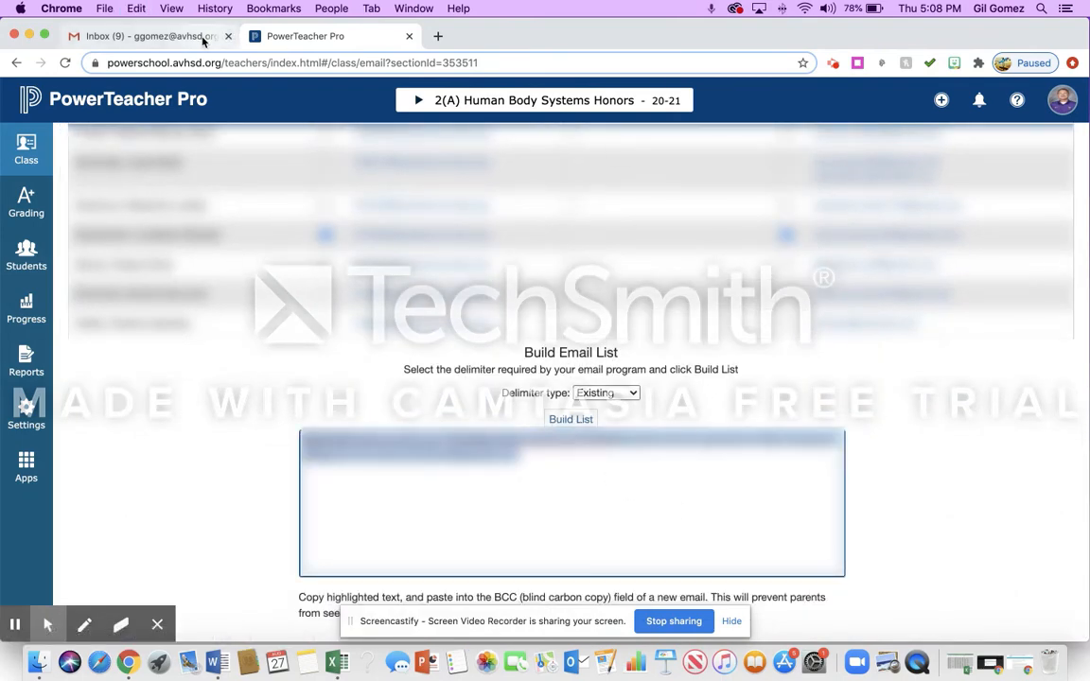
click(146, 36)
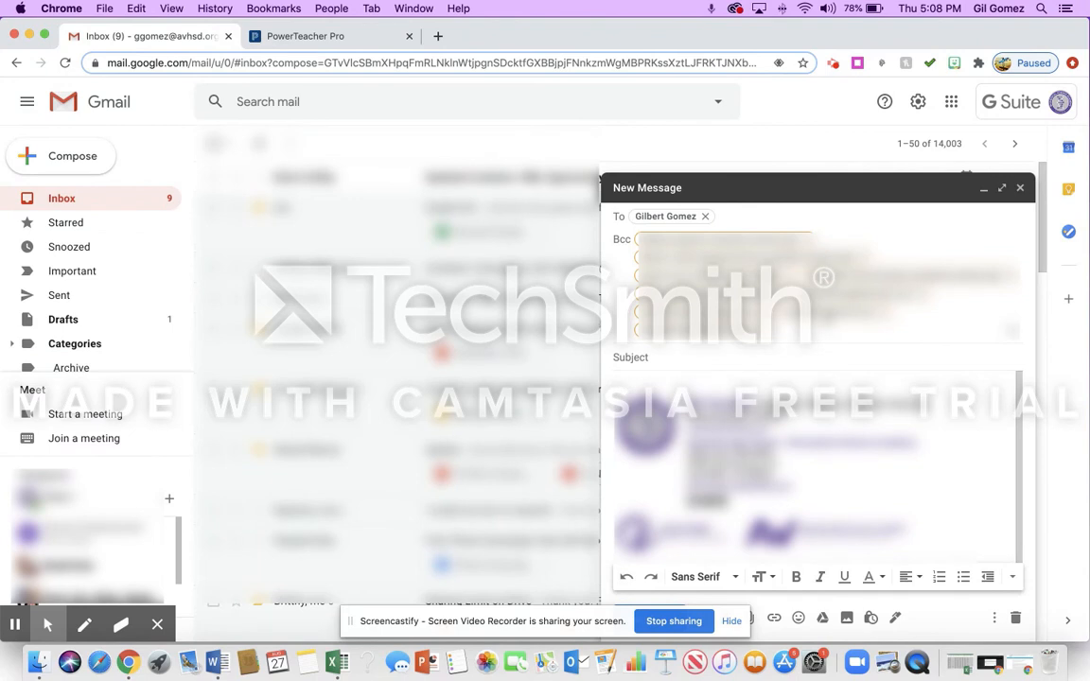
key(super+v)
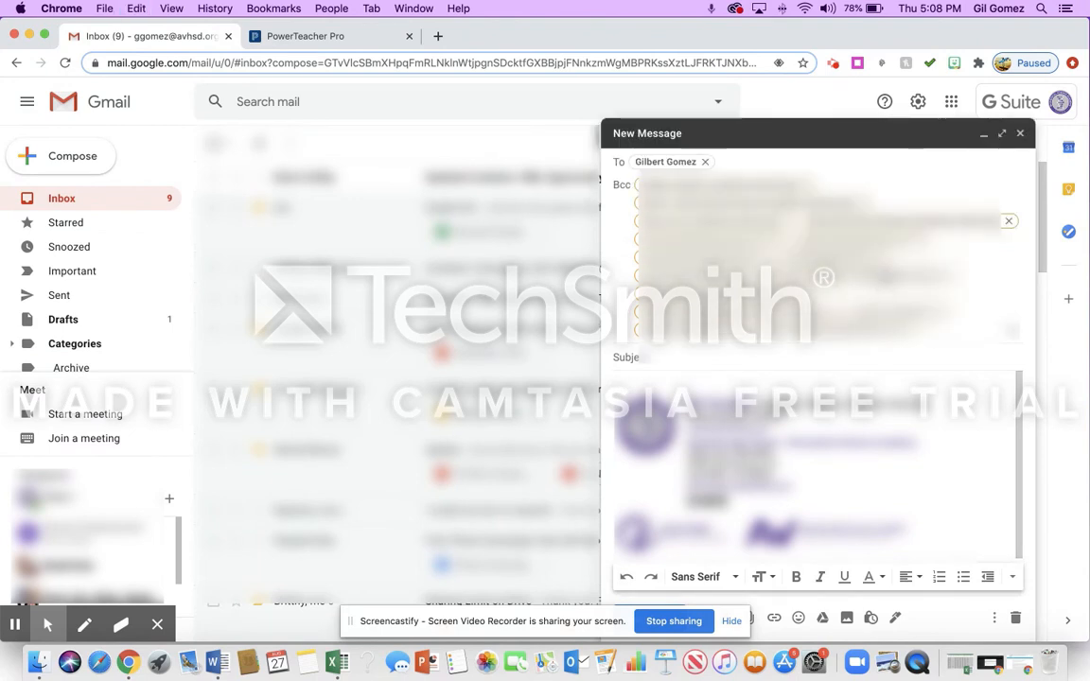
mouse_move(887, 277)
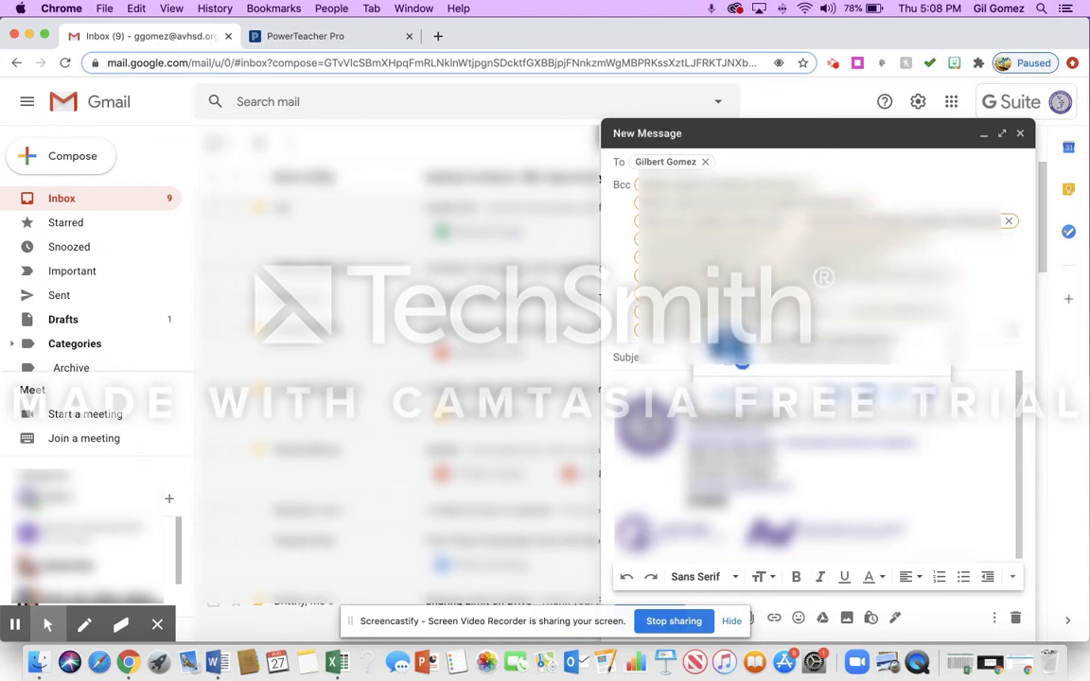
click(742, 359)
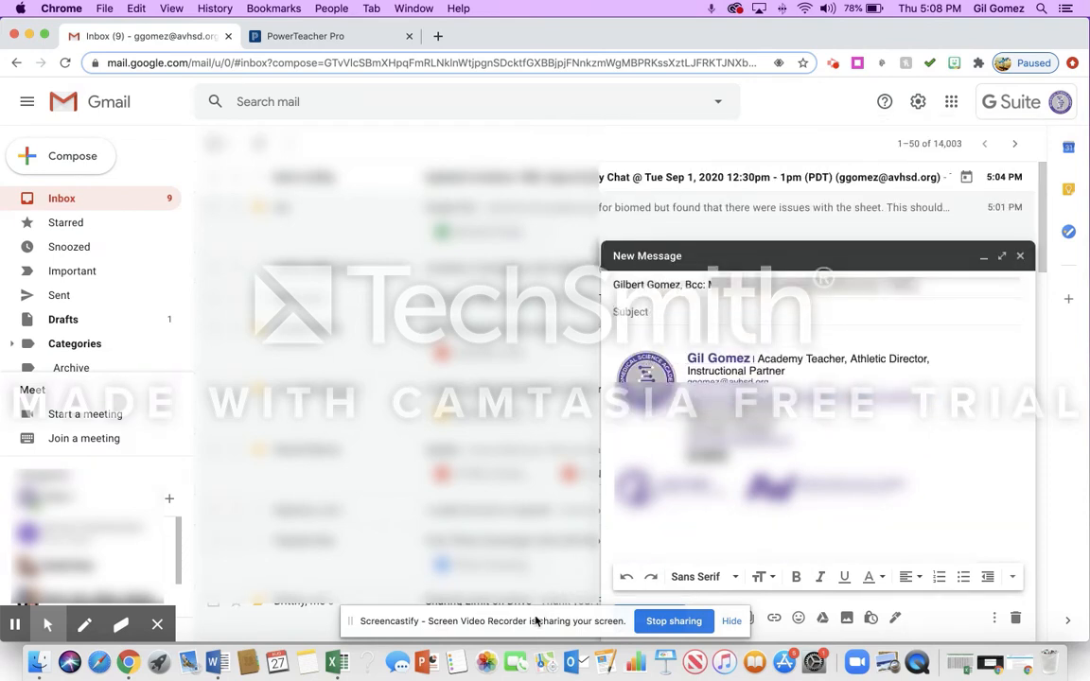
Step: Try out scheduling the message to send on Aug 29, 2020 at 7:00 am, and cancel the scheduling
drag(536, 621, 341, 592)
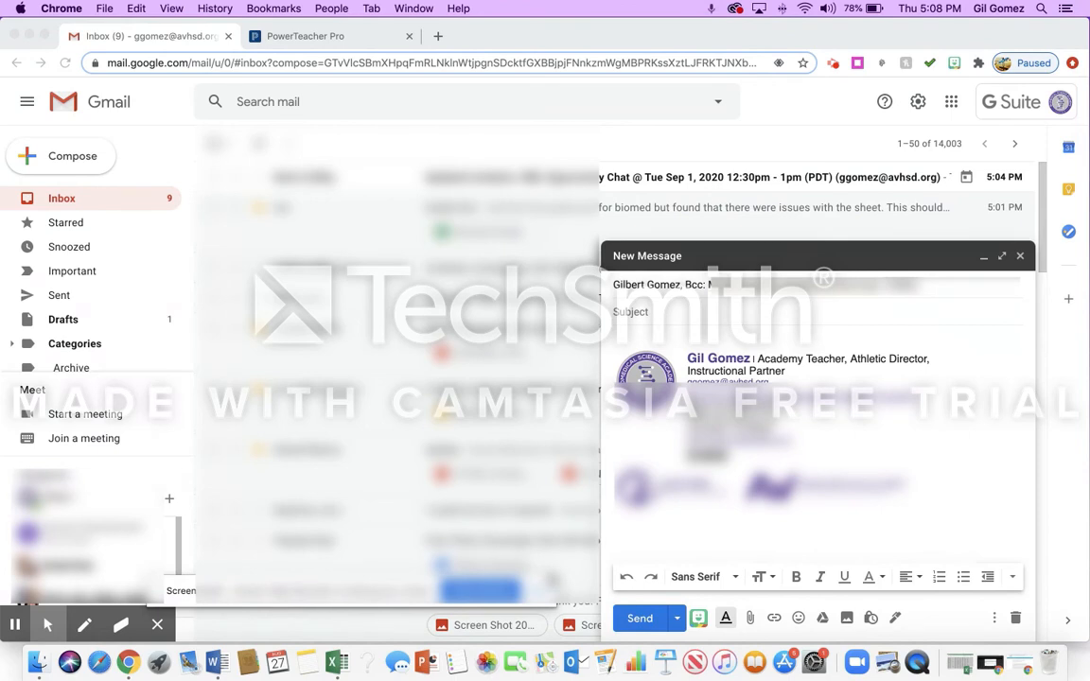
click(677, 620)
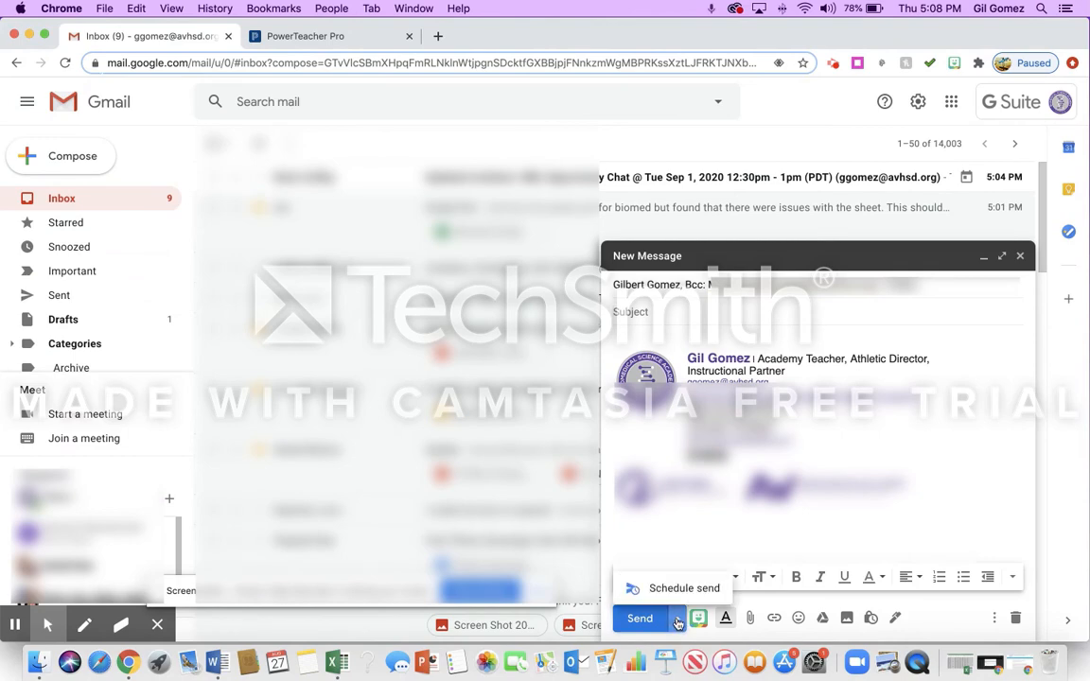
click(681, 588)
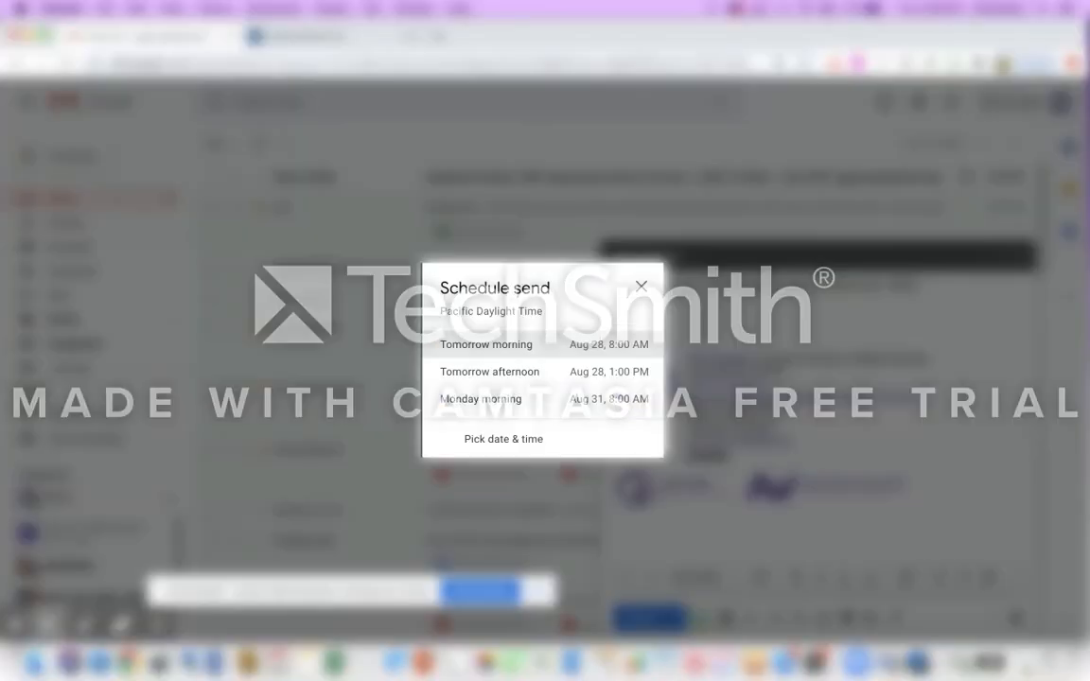
click(505, 447)
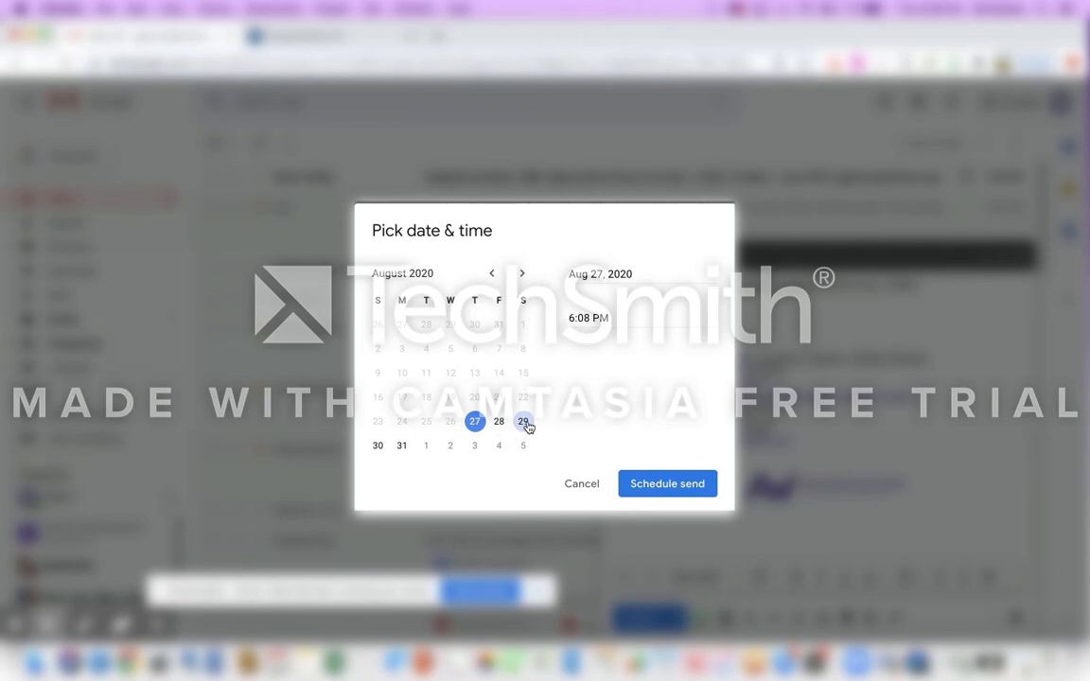
click(524, 422)
drag(624, 318, 558, 322)
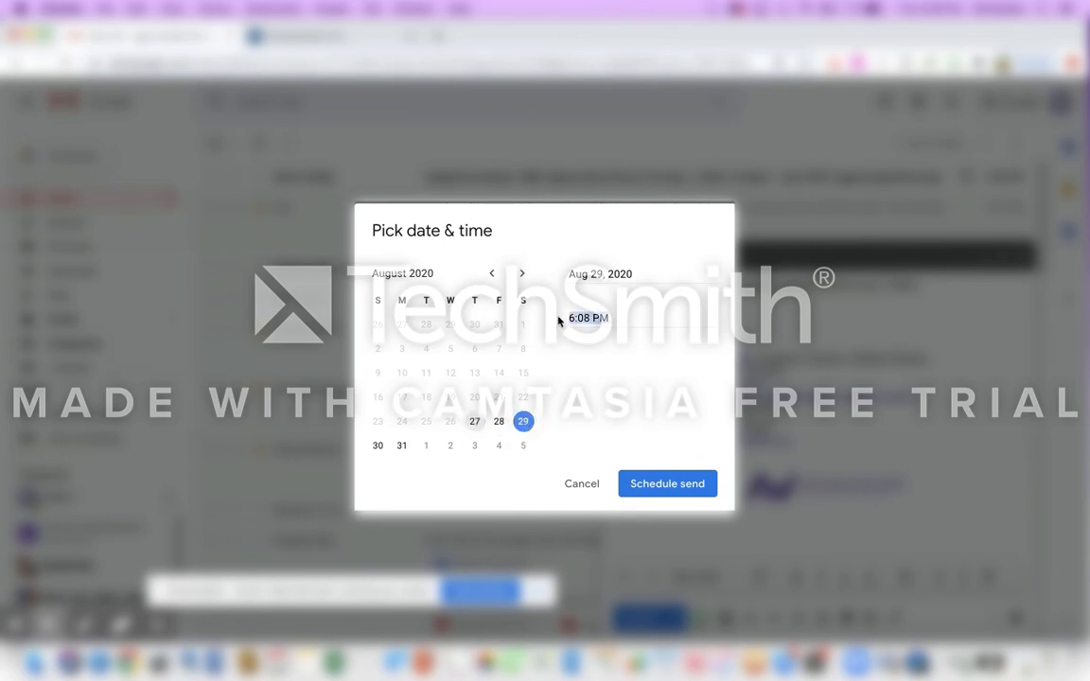
text(7:00 am)
click(577, 490)
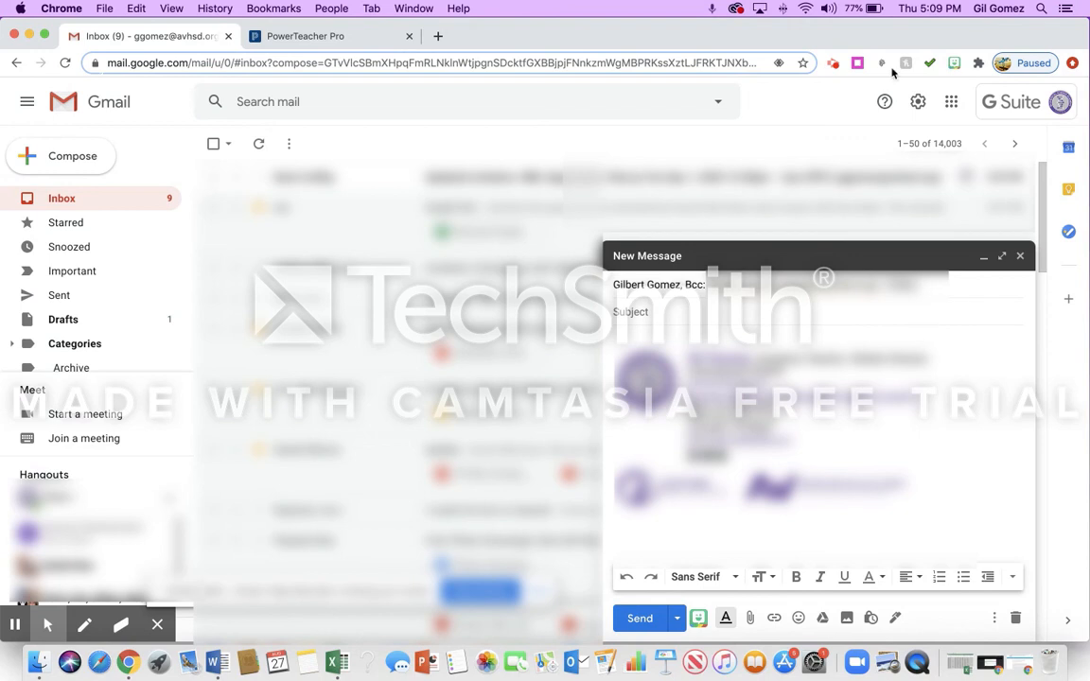
click(832, 64)
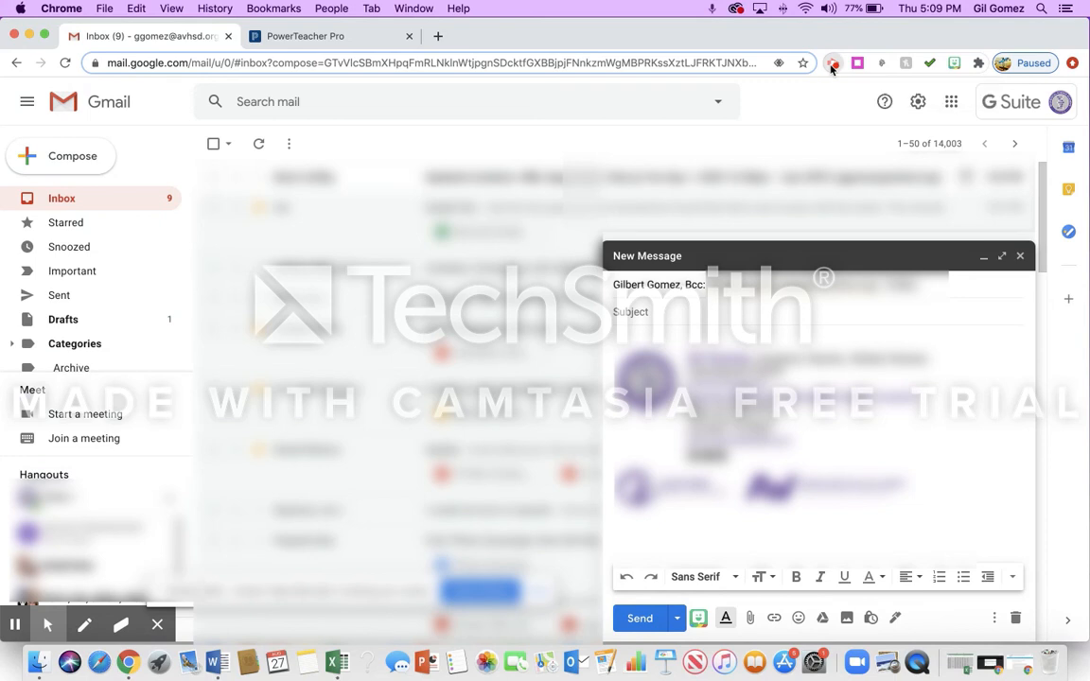